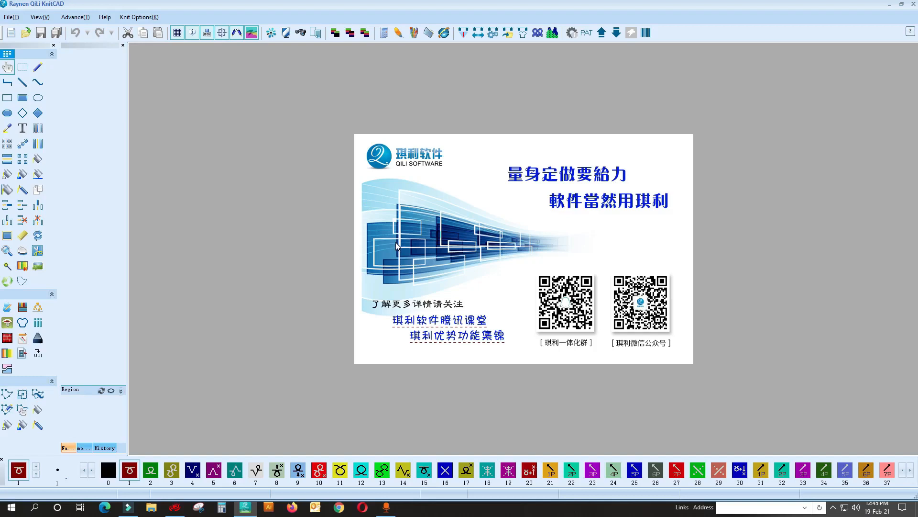
pyautogui.click(11, 17)
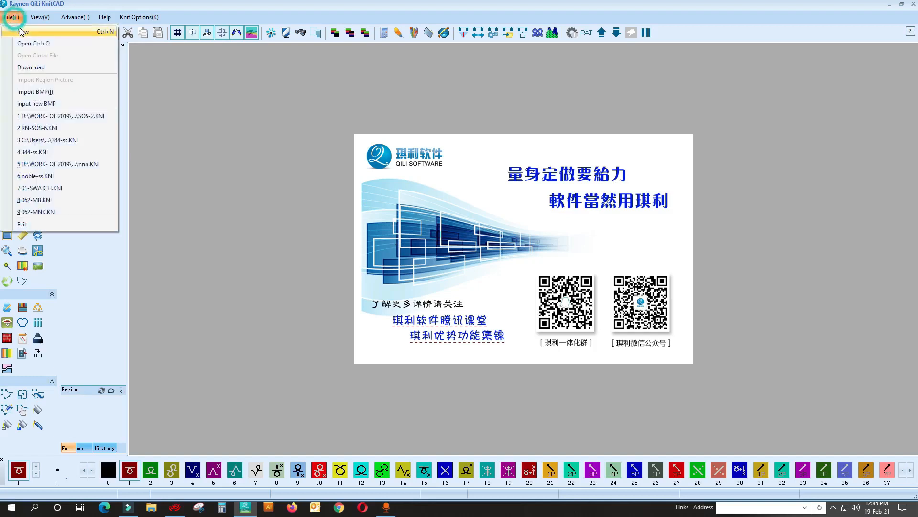
pyautogui.click(19, 27)
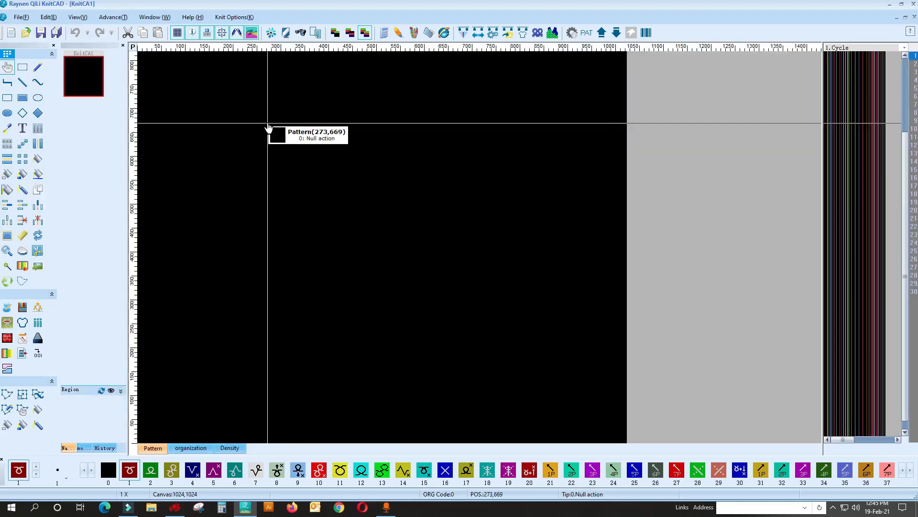
pyautogui.click(20, 19)
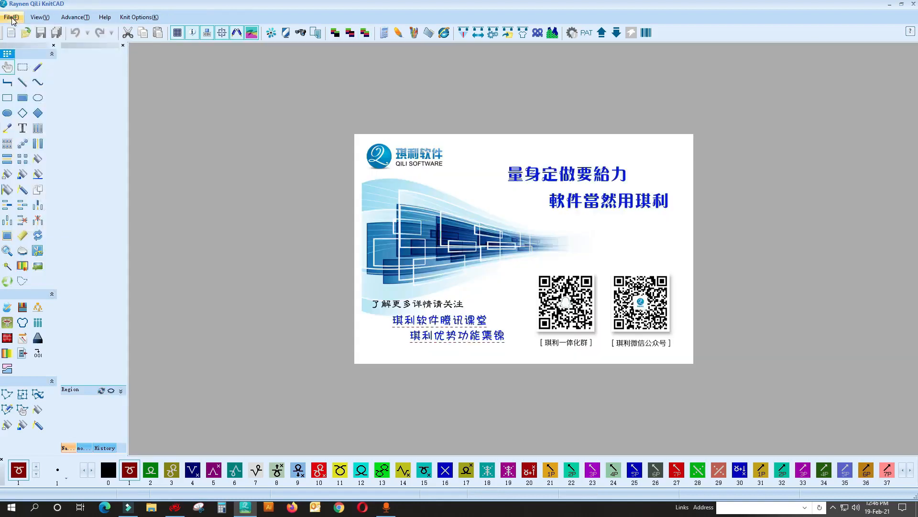
# Create a new pattern file and start a blank shape in Shape Design.
pyautogui.click(13, 18)
pyautogui.click(20, 34)
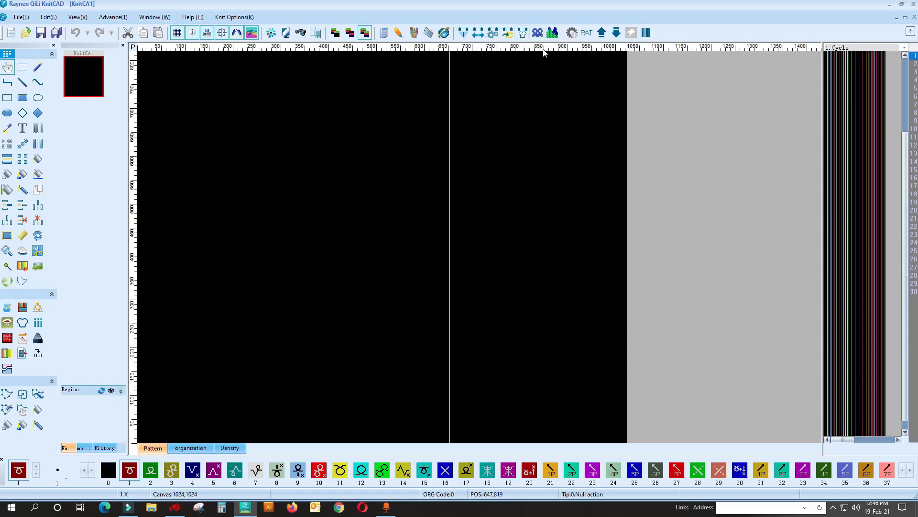
pyautogui.click(523, 34)
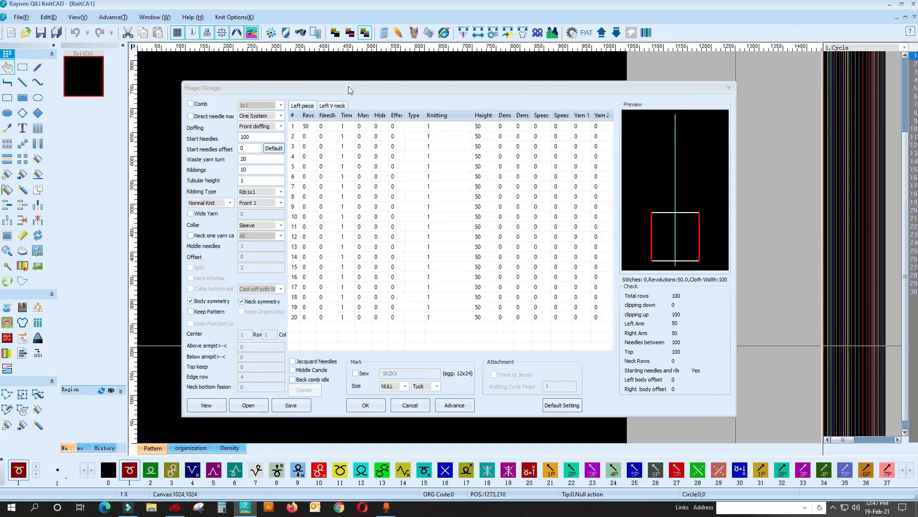
pyautogui.click(206, 405)
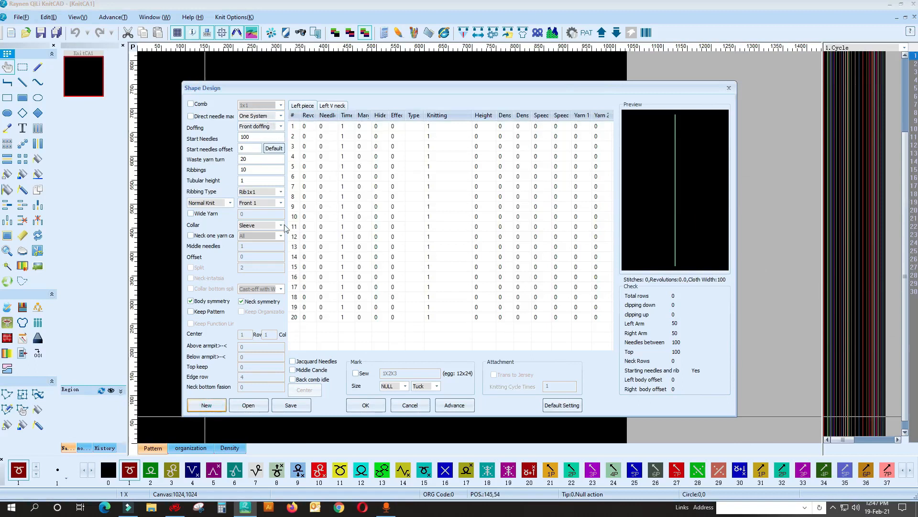
# Set the revolutions in the first row of the left piece to 100 and generate the shape on the canvas.
pyautogui.click(262, 136)
pyautogui.doubleClick(241, 149)
pyautogui.click(253, 158)
pyautogui.click(250, 170)
pyautogui.click(307, 127)
pyautogui.write('100')
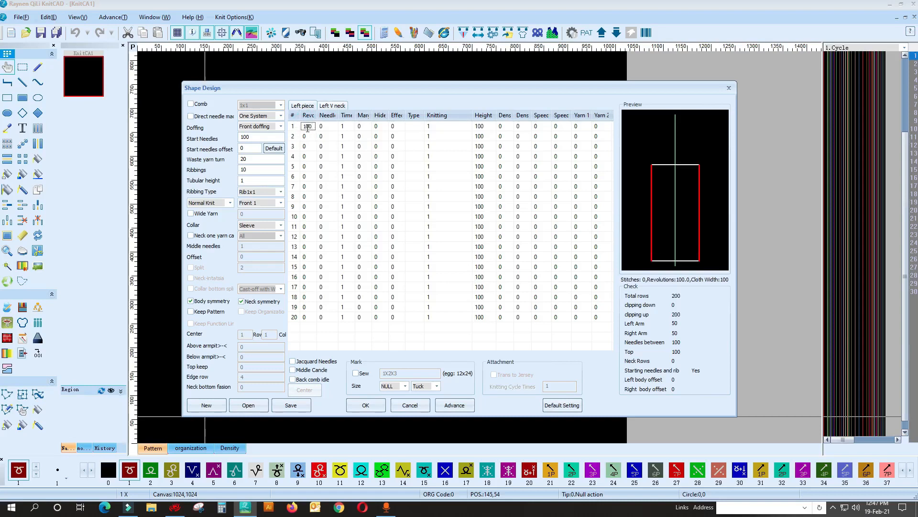
pyautogui.click(365, 406)
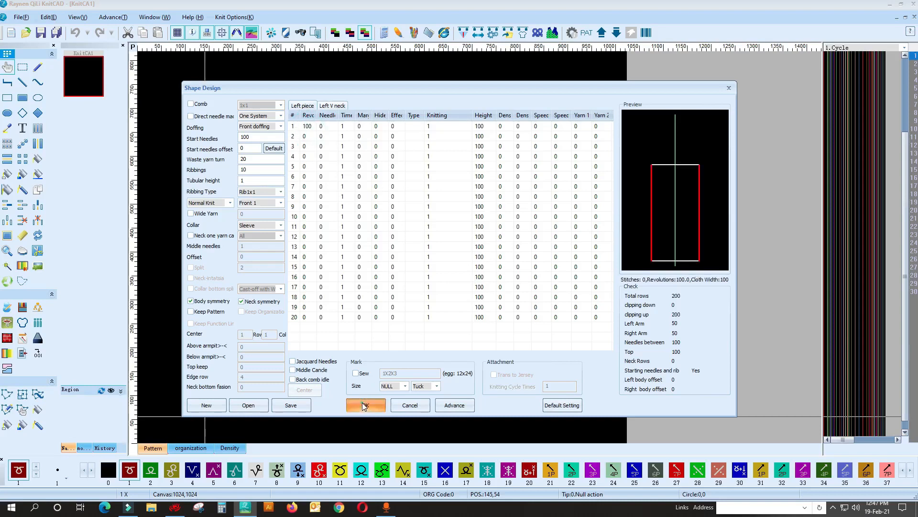
# Examine the generated knit shape on the canvas, from the bottom ribbing to the waste yarn section.
pyautogui.scroll(5, 209, 427)
pyautogui.scroll(-5, 234, 372)
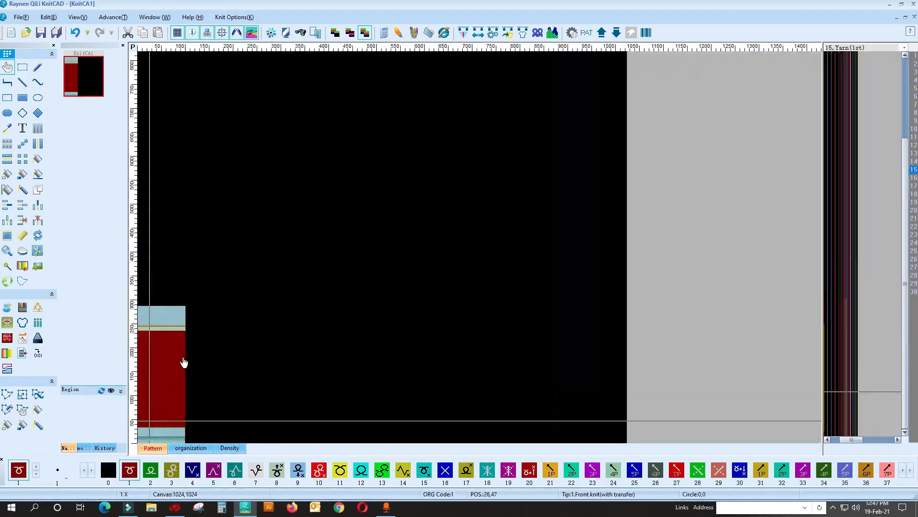
pyautogui.scroll(4, 195, 250)
pyautogui.scroll(1, 250, 250)
pyautogui.scroll(-4, 162, 327)
pyautogui.scroll(4, 163, 326)
pyautogui.scroll(-5, 234, 332)
pyautogui.scroll(5, 266, 410)
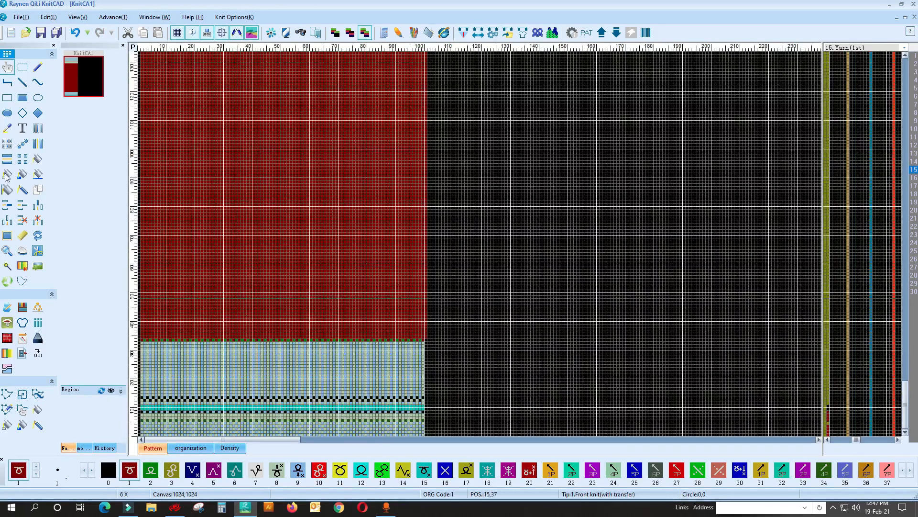
# Save the pattern to the Desktop as KnitCA1 in KNI format.
pyautogui.click(42, 33)
pyautogui.click(303, 223)
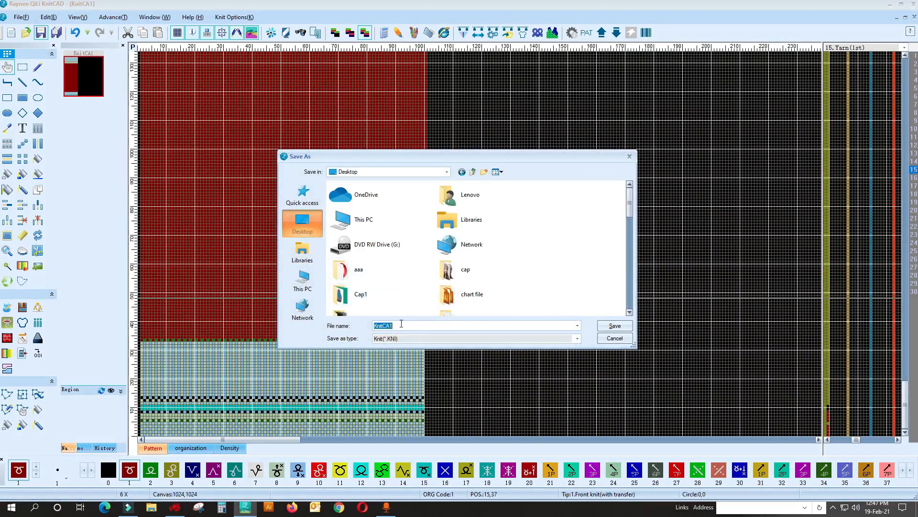
pyautogui.click(613, 329)
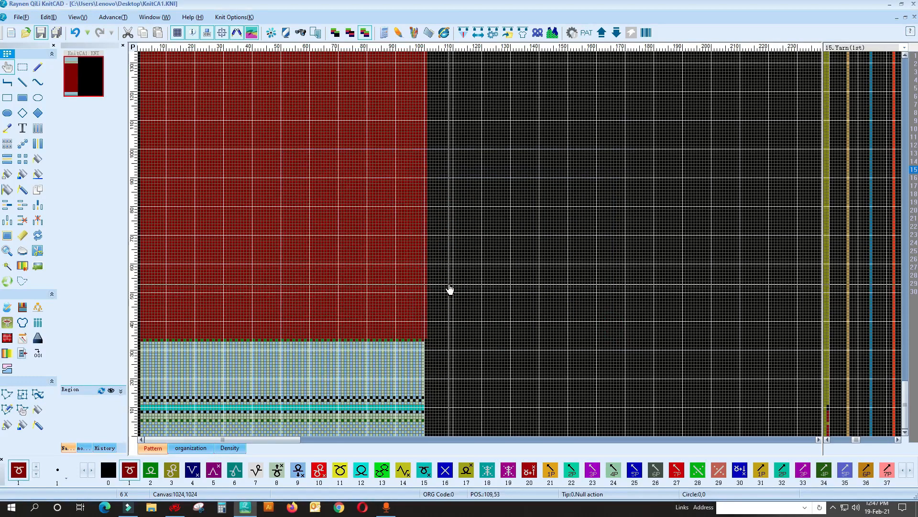
pyautogui.scroll(-5, 158, 408)
pyautogui.scroll(4, 318, 250)
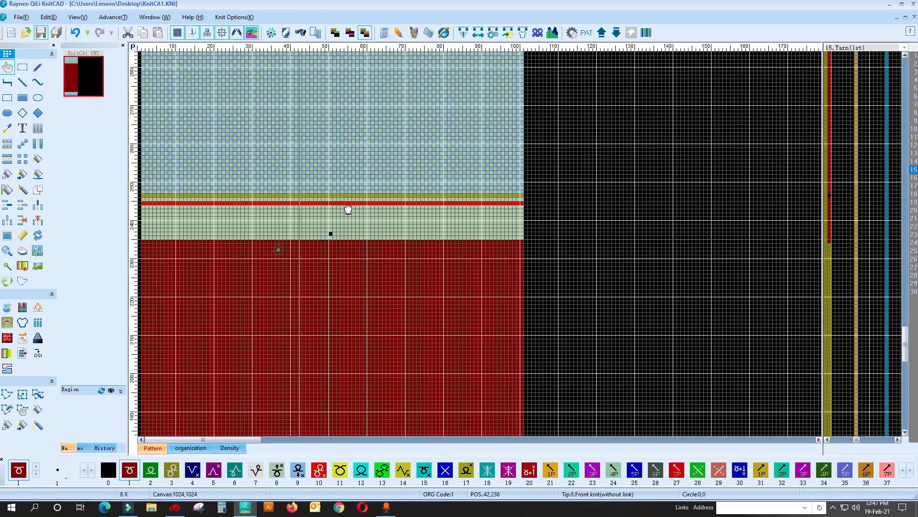
pyautogui.rightClick(348, 209)
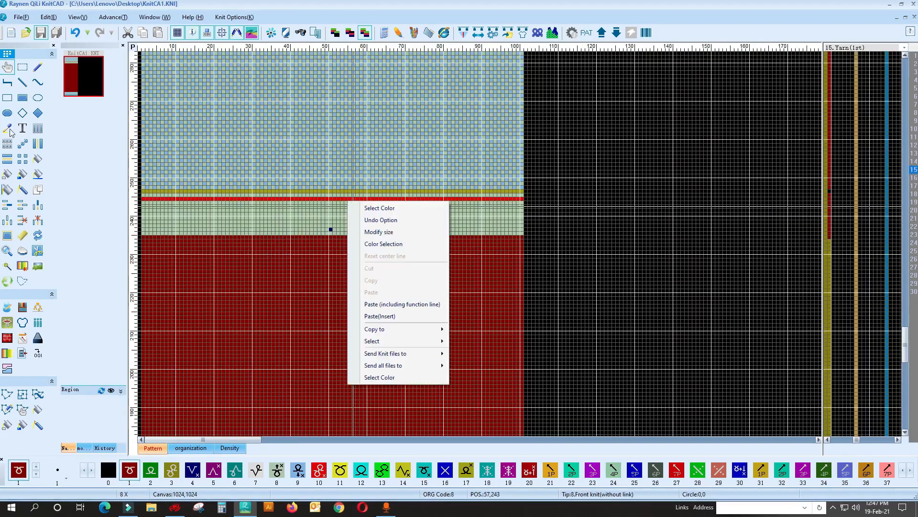
pyautogui.click(8, 143)
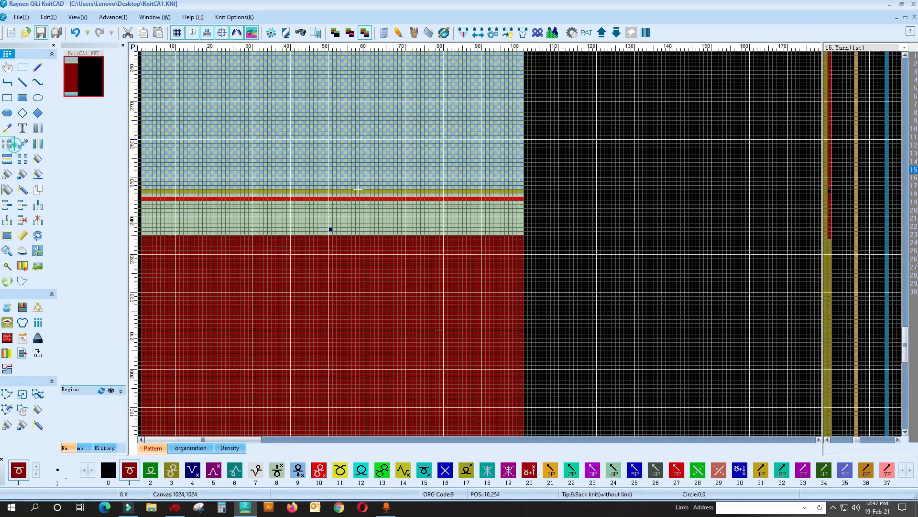
# Compile KnitCA1 to the Desktop with the Raynen (System default) machine model, then close the compilation information.
pyautogui.click(463, 32)
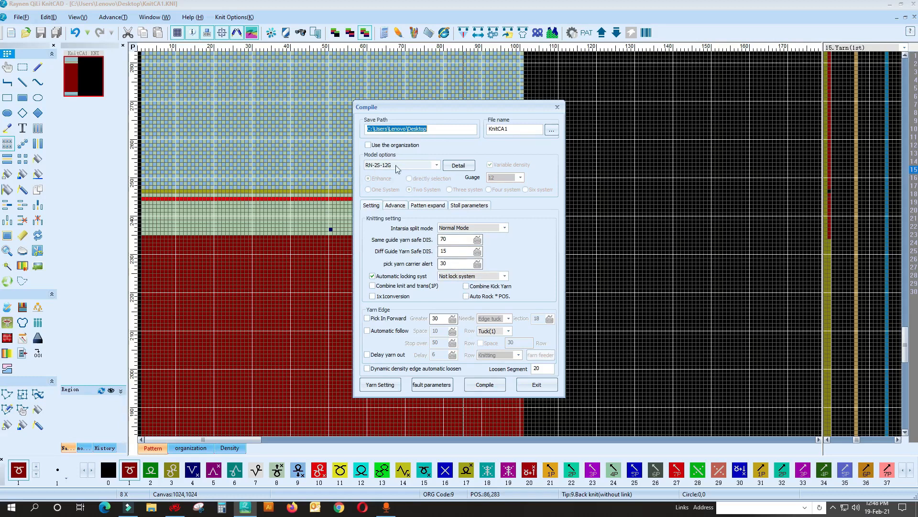
pyautogui.click(435, 167)
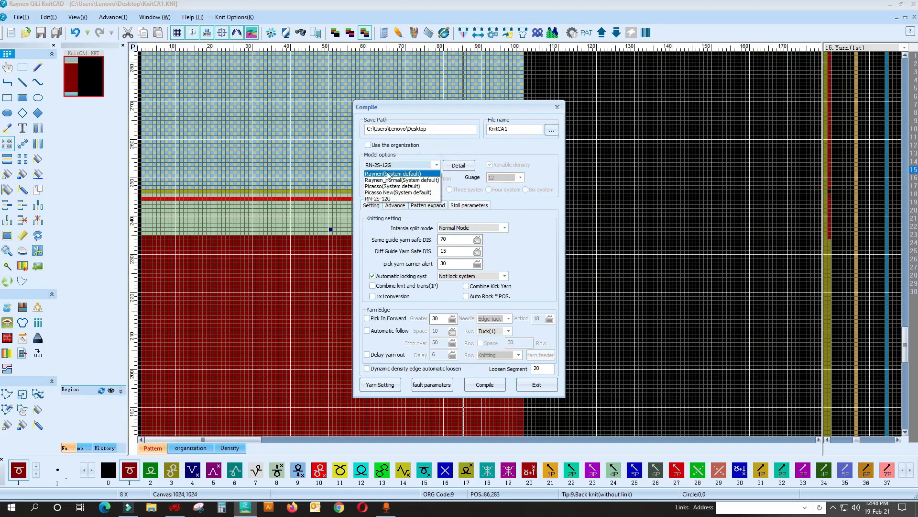
pyautogui.click(376, 166)
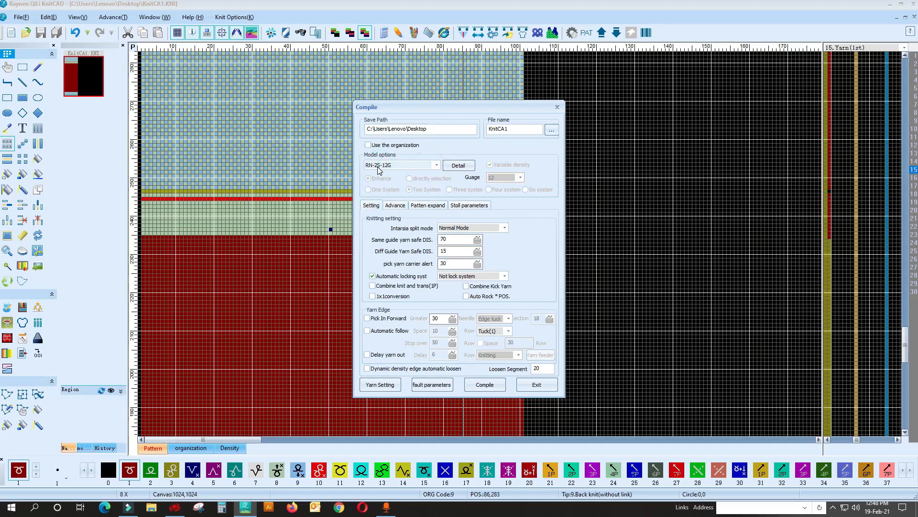
pyautogui.click(436, 165)
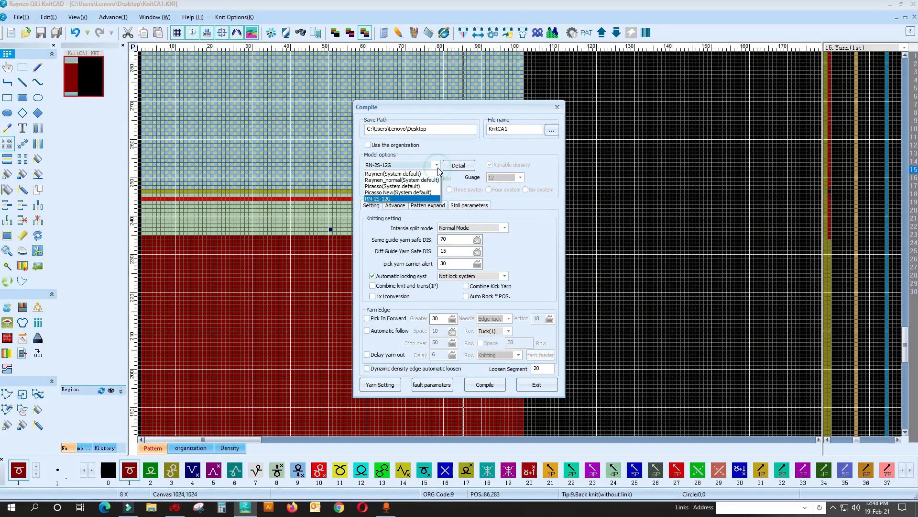
pyautogui.click(400, 174)
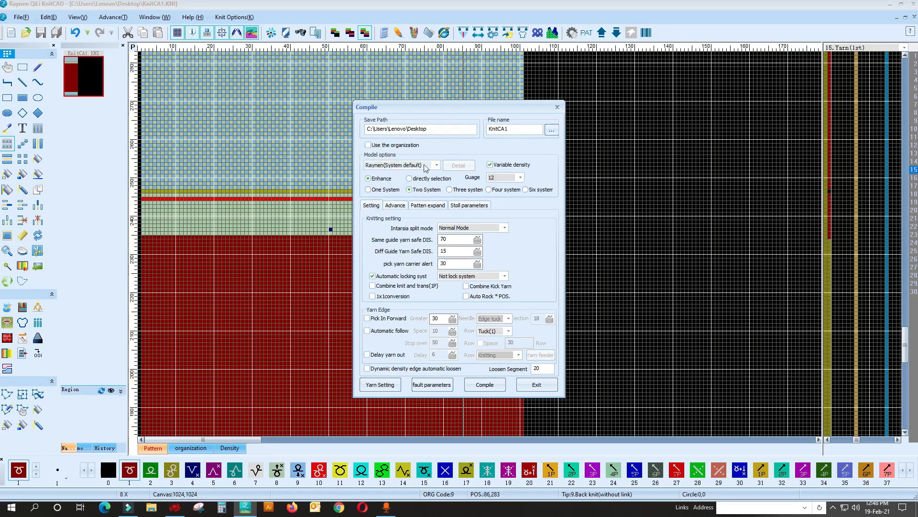
pyautogui.click(485, 384)
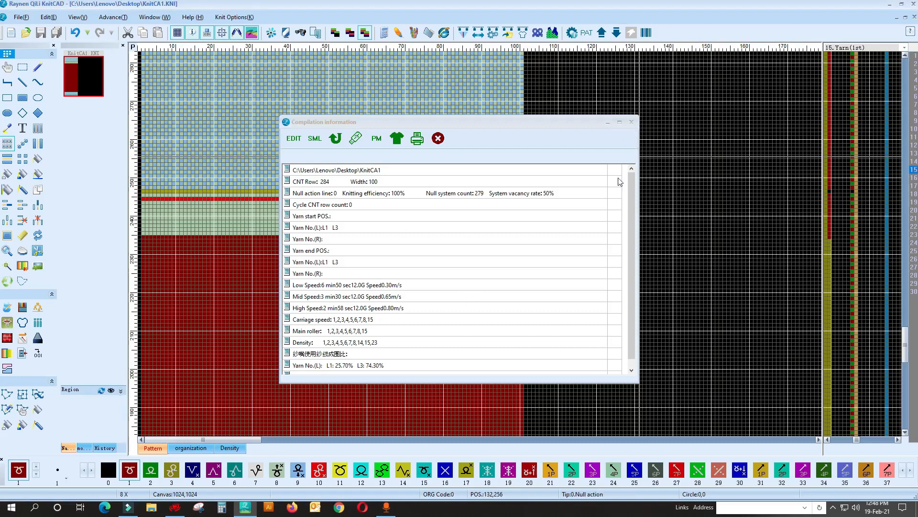
pyautogui.click(632, 123)
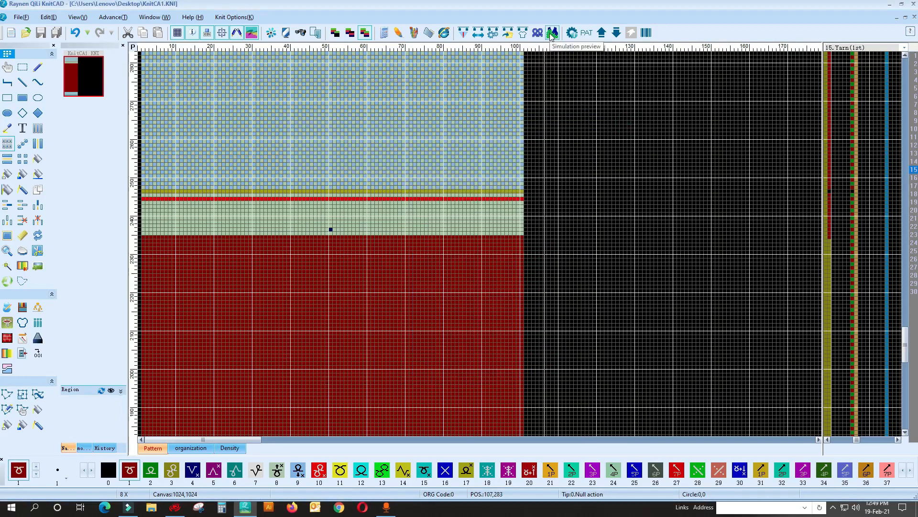
# Inspect the compiled piece from ribbing to top edge in the simulation preview, then close the preview.
pyautogui.click(552, 34)
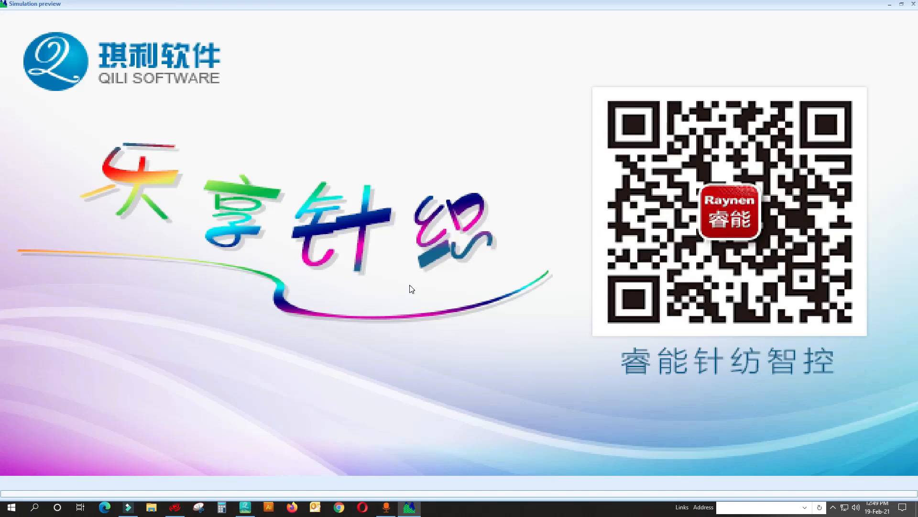
pyautogui.scroll(6, 394, 204)
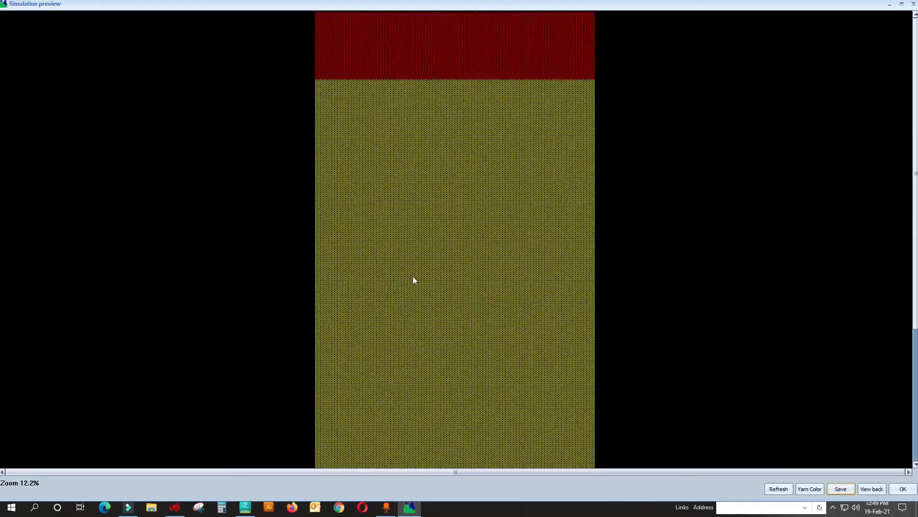
pyautogui.scroll(6, 467, 240)
pyautogui.scroll(-10, 455, 241)
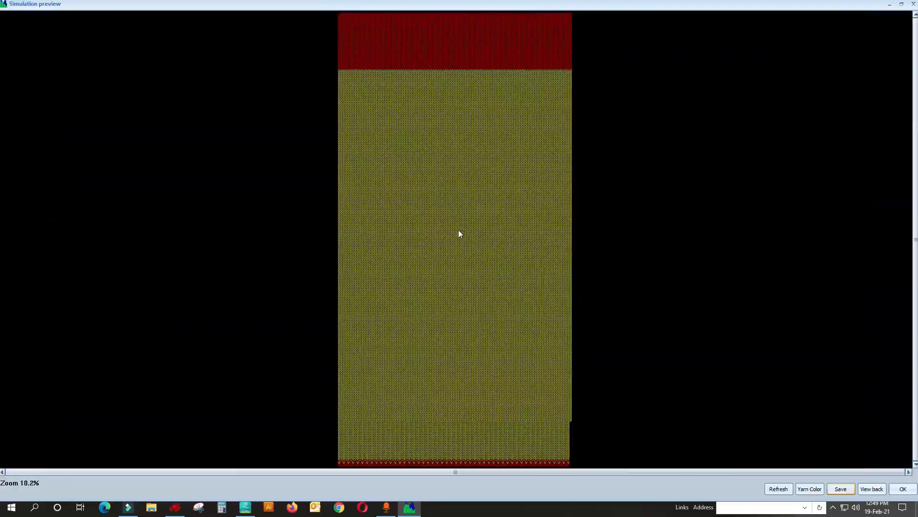
pyautogui.click(913, 4)
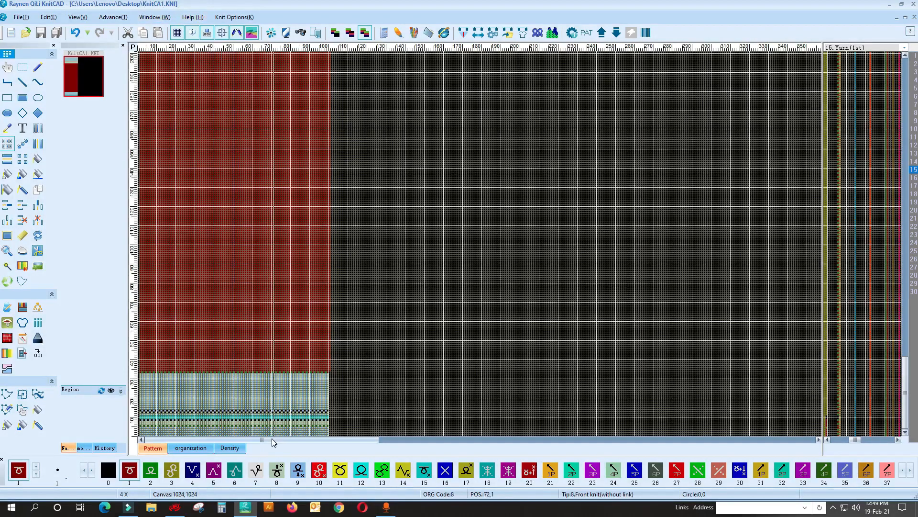
# Switch to HqPDS and start opening a PDS file from the Desktop.
pyautogui.moveTo(182, 513)
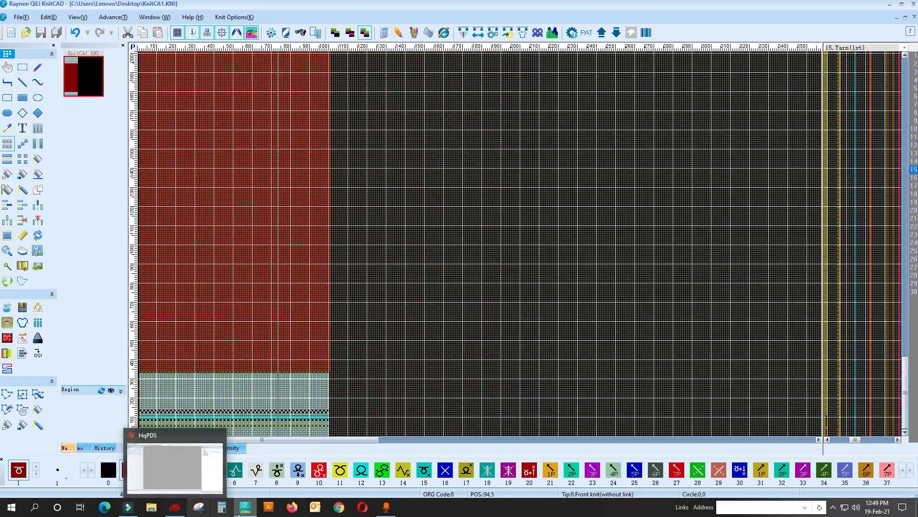
pyautogui.click(177, 507)
pyautogui.click(12, 17)
pyautogui.click(24, 40)
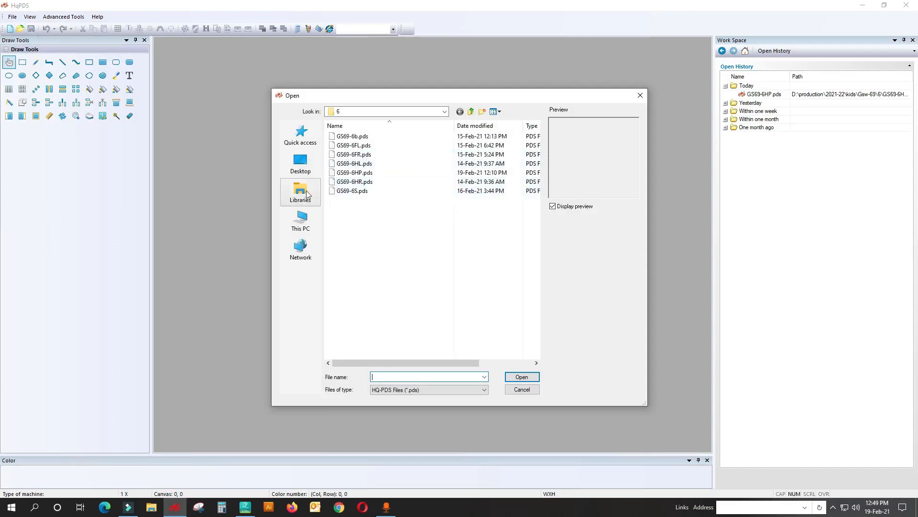
pyautogui.click(301, 163)
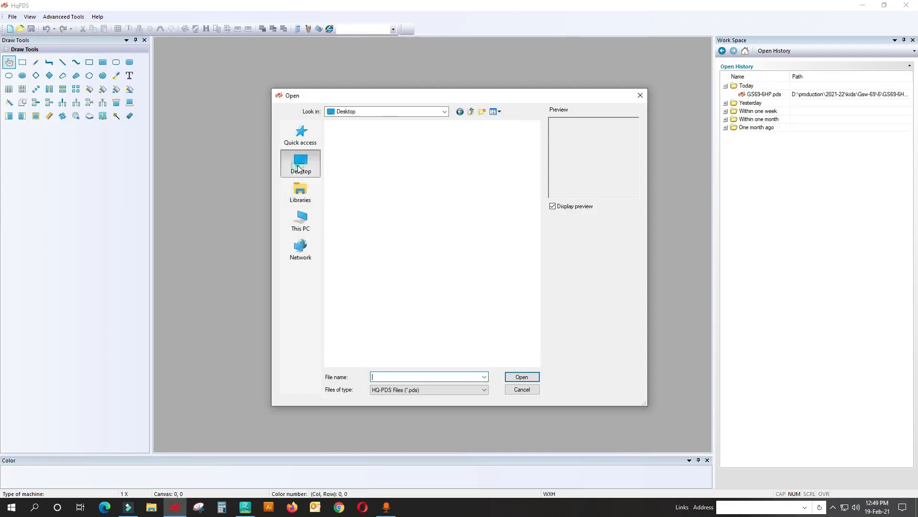
pyautogui.scroll(-10, 392, 191)
pyautogui.scroll(5, 385, 335)
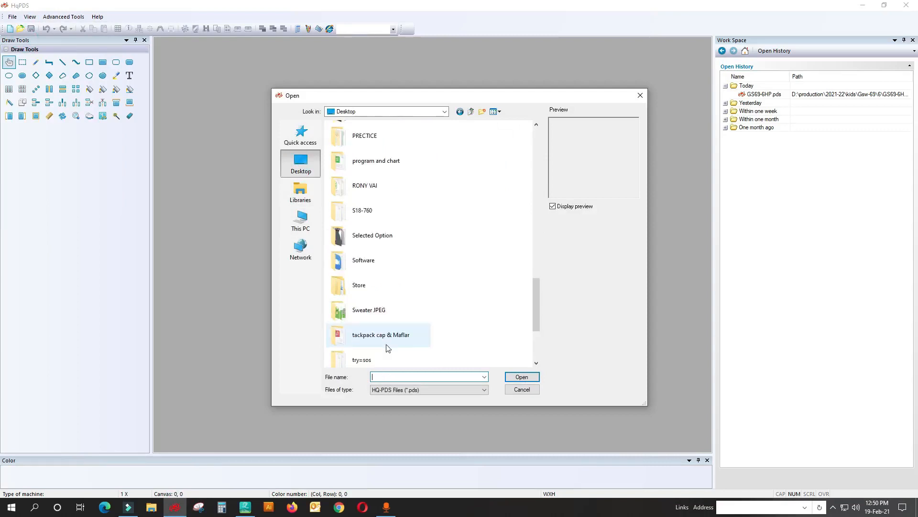
pyautogui.scroll(5, 386, 313)
pyautogui.scroll(-14, 369, 201)
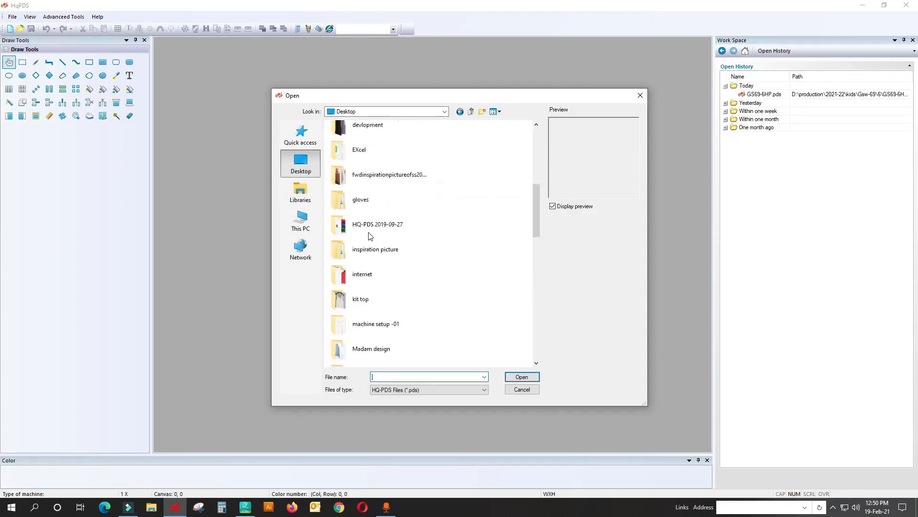
pyautogui.scroll(-2, 369, 253)
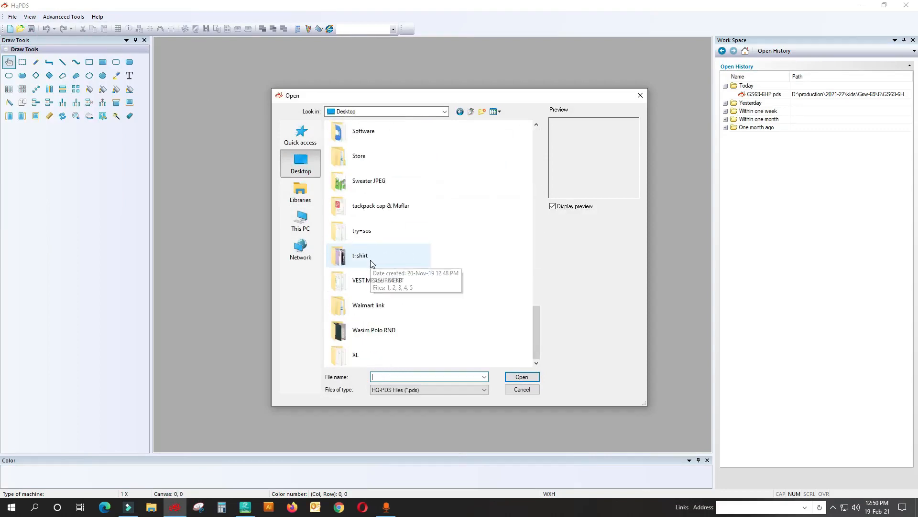
pyautogui.click(246, 507)
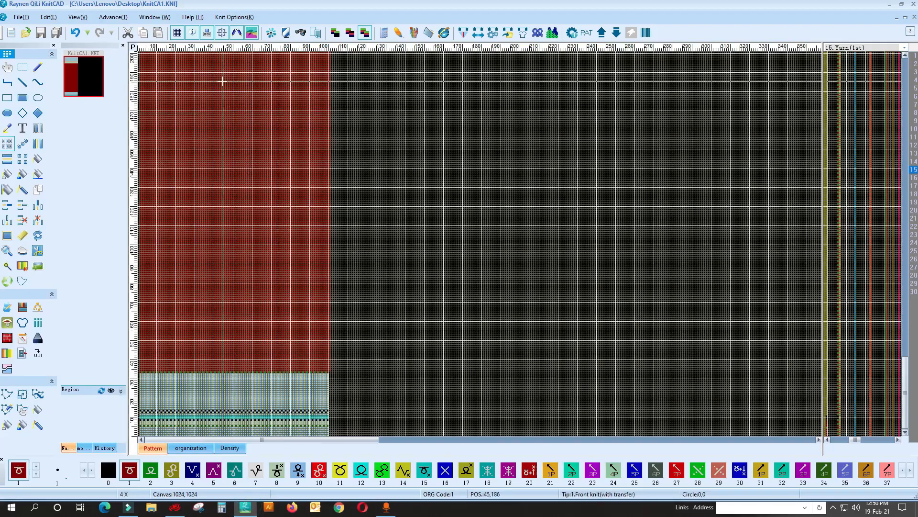
pyautogui.click(185, 505)
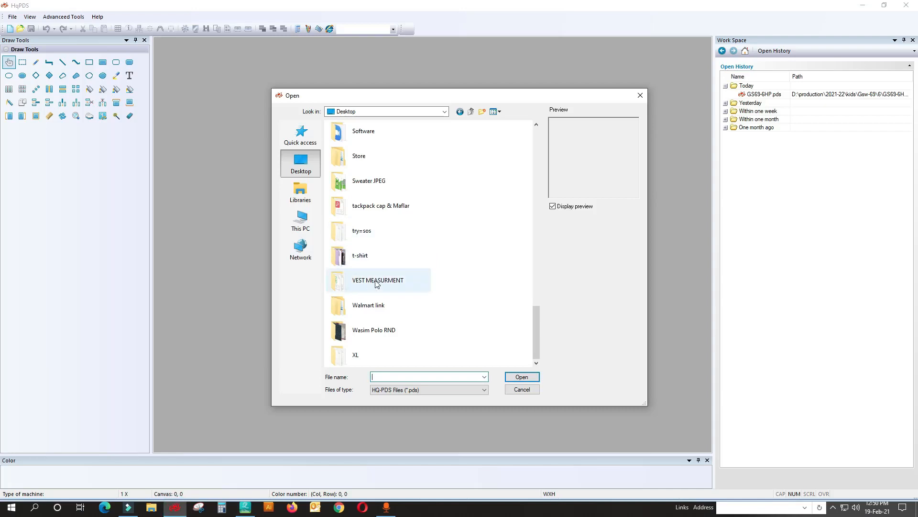
pyautogui.scroll(7, 377, 280)
pyautogui.scroll(5, 385, 278)
pyautogui.scroll(-12, 383, 199)
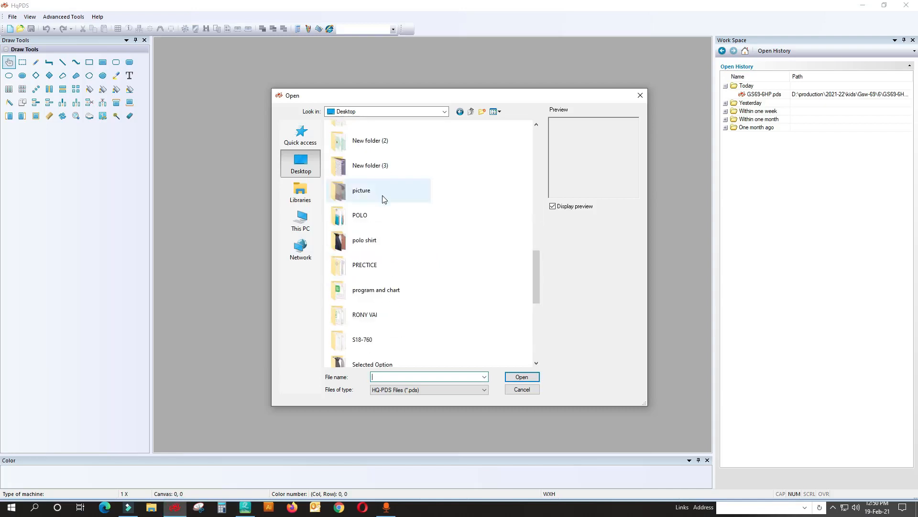
pyautogui.scroll(12, 383, 335)
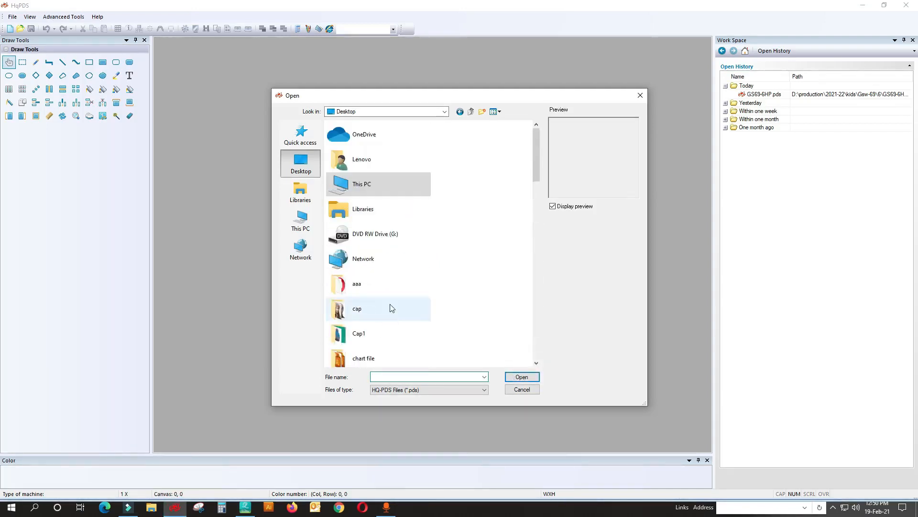
pyautogui.click(640, 95)
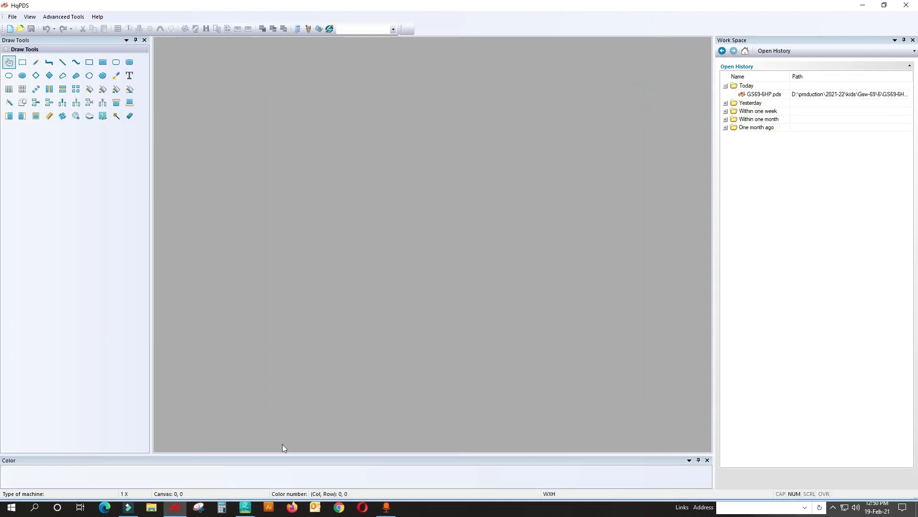
# Create a new design for the H2-2 two-system roll machine with 7 needles per inch.
pyautogui.click(12, 17)
pyautogui.click(19, 39)
pyautogui.click(481, 338)
pyautogui.click(423, 315)
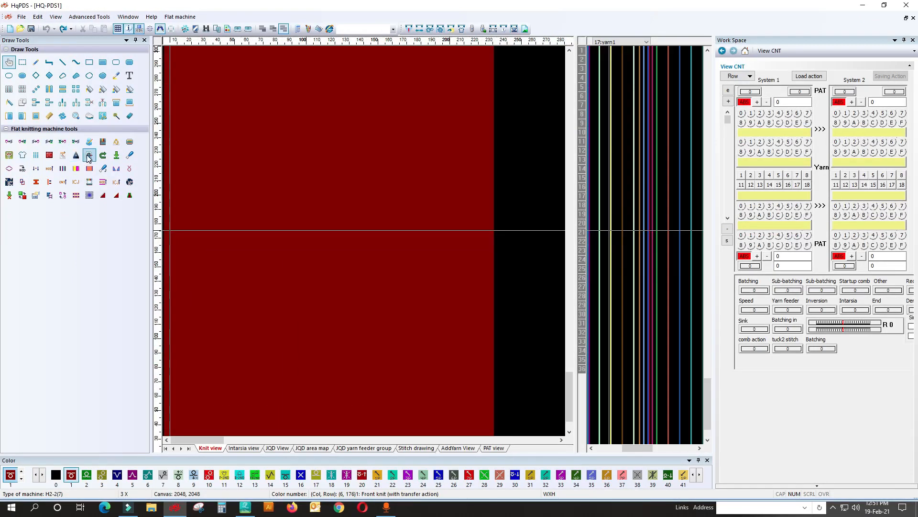
# Import the compiled KnitCA1 action file from the Desktop into the new design.
pyautogui.click(87, 153)
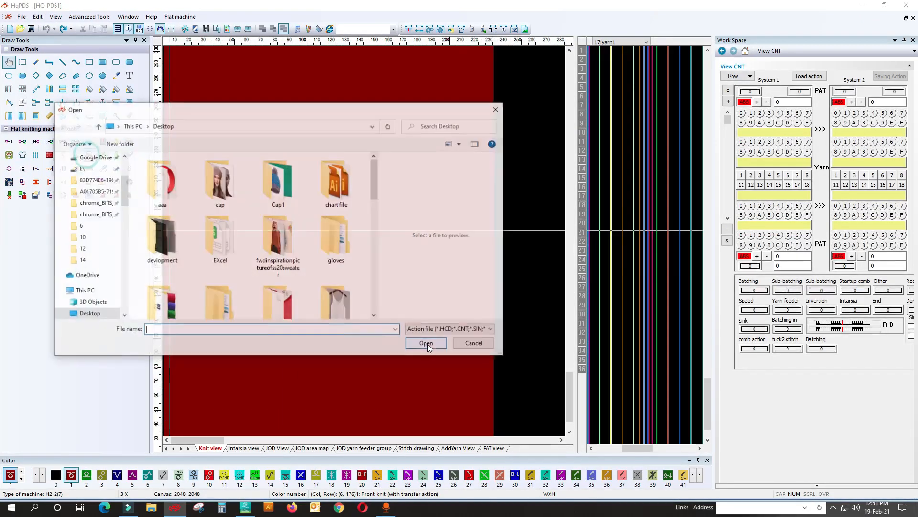
pyautogui.scroll(-10, 205, 287)
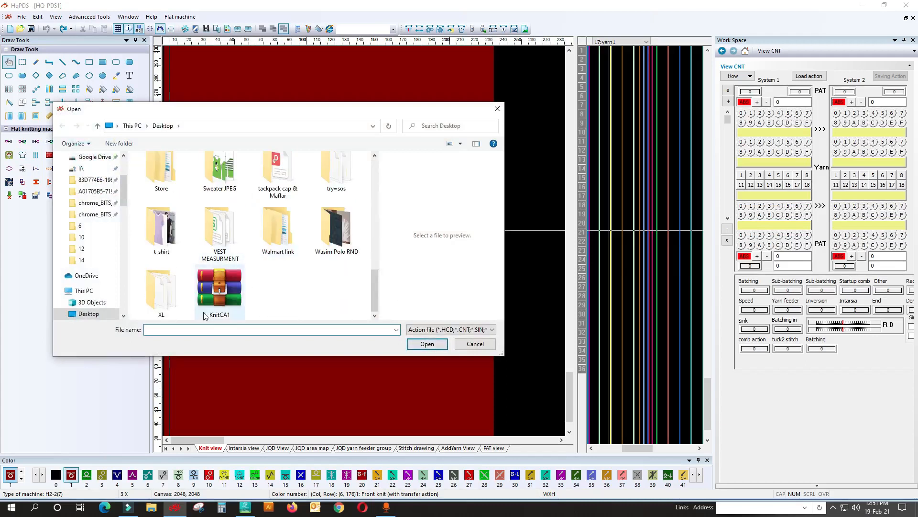
pyautogui.click(227, 294)
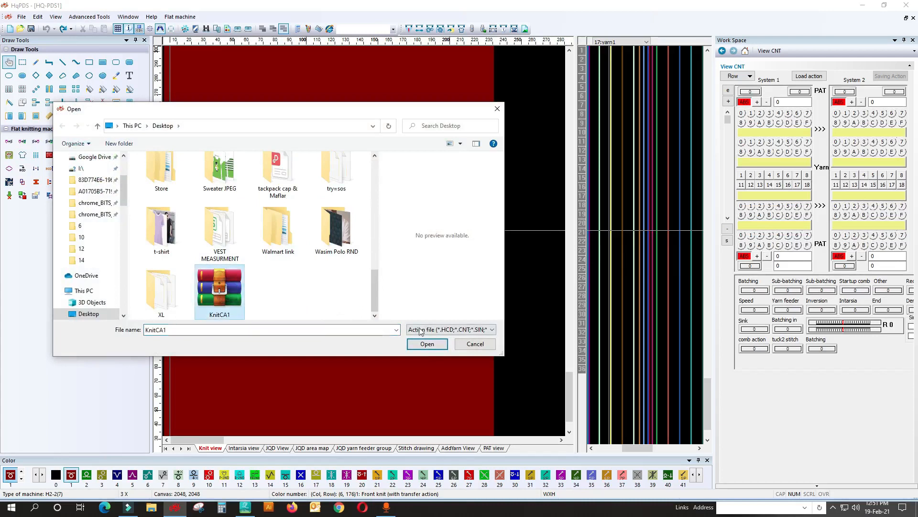
pyautogui.click(427, 344)
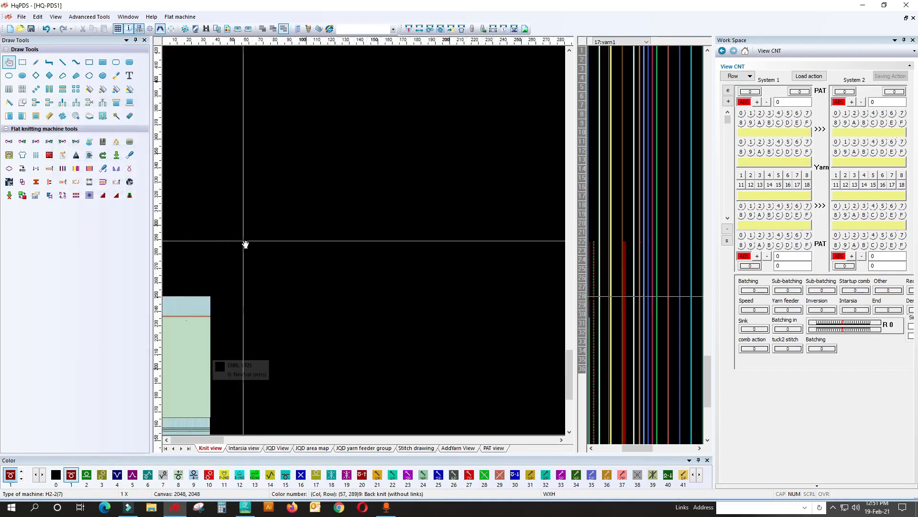
# Save the imported design as HQ-PDS1.pds and compile it, closing the compiling information.
pyautogui.scroll(1, 234, 268)
pyautogui.scroll(-2, 215, 357)
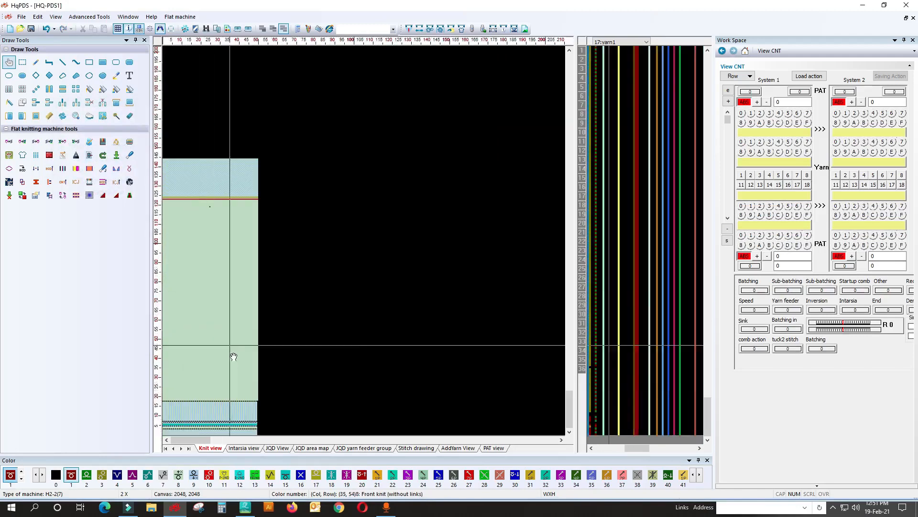
pyautogui.scroll(3, 234, 356)
pyautogui.scroll(3, 251, 398)
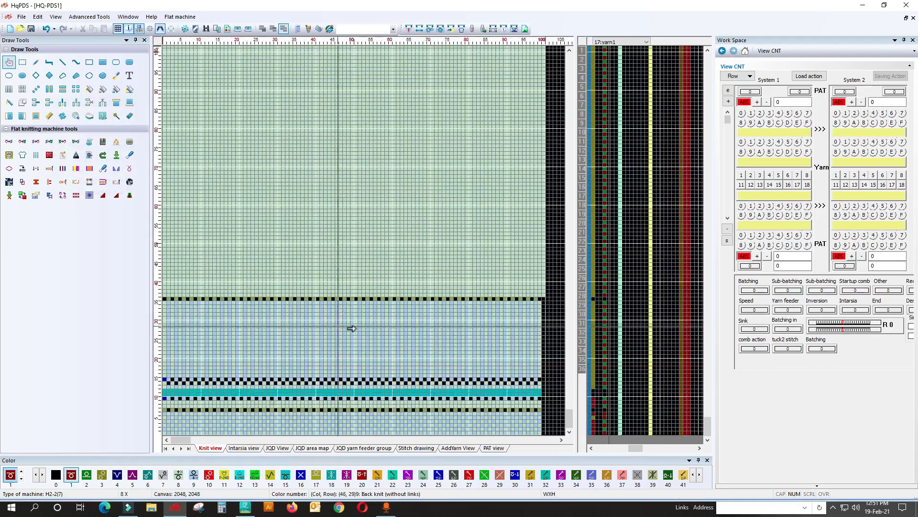
pyautogui.click(409, 29)
pyautogui.click(425, 344)
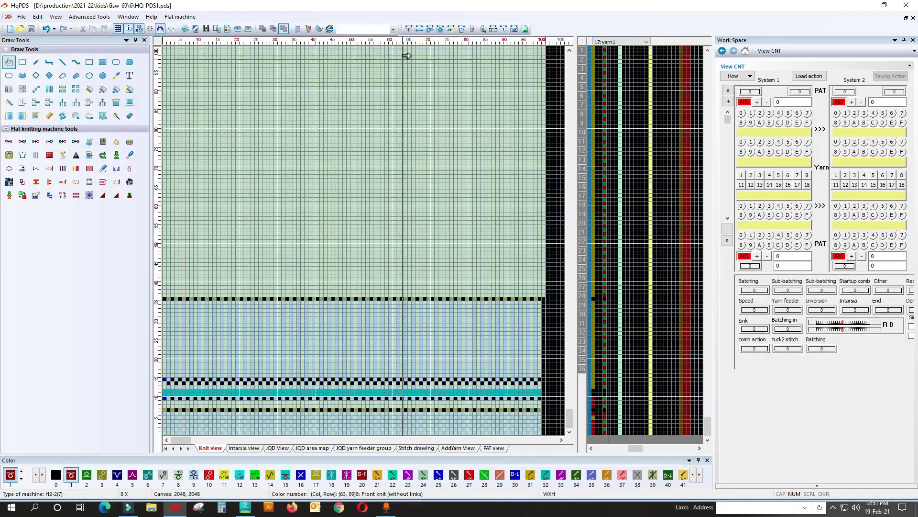
pyautogui.click(409, 30)
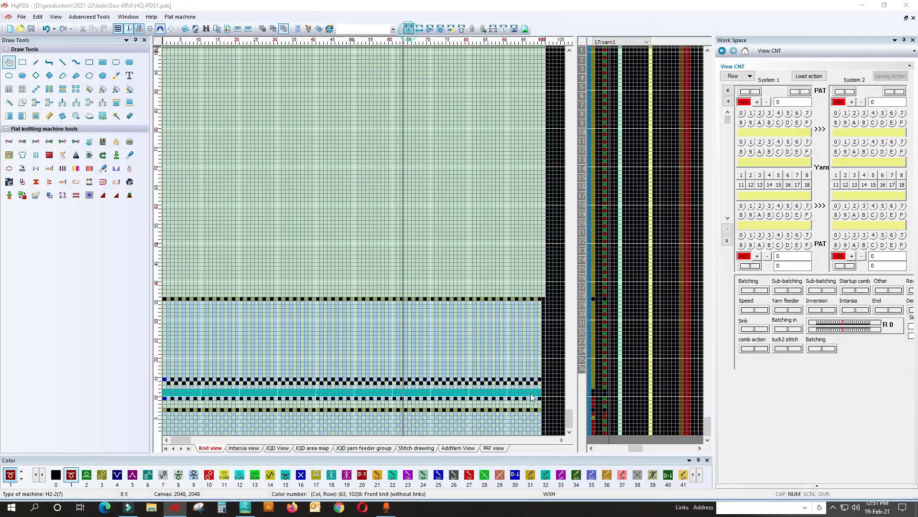
pyautogui.click(530, 395)
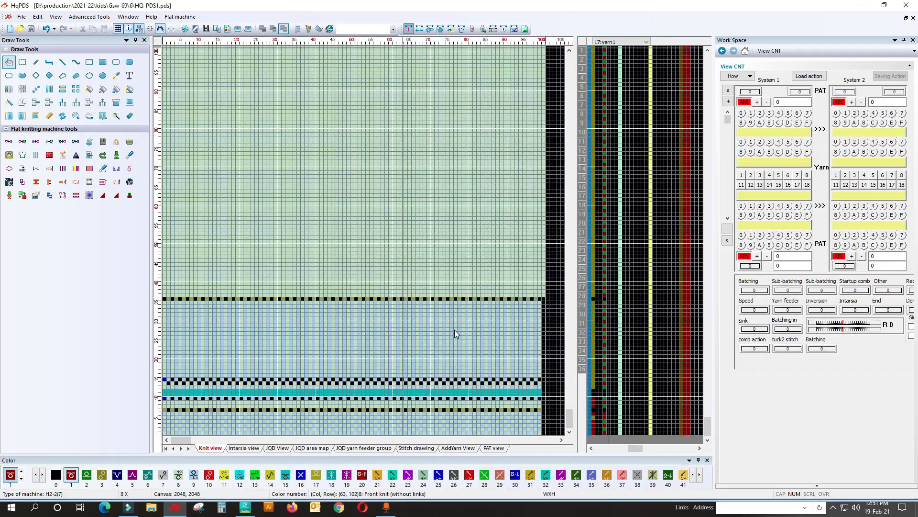
pyautogui.click(617, 168)
# Copy a two-column strip of ribbing stitches to the ribbing's outer edge to match the body width.
pyautogui.click(22, 90)
pyautogui.scroll(3, 478, 331)
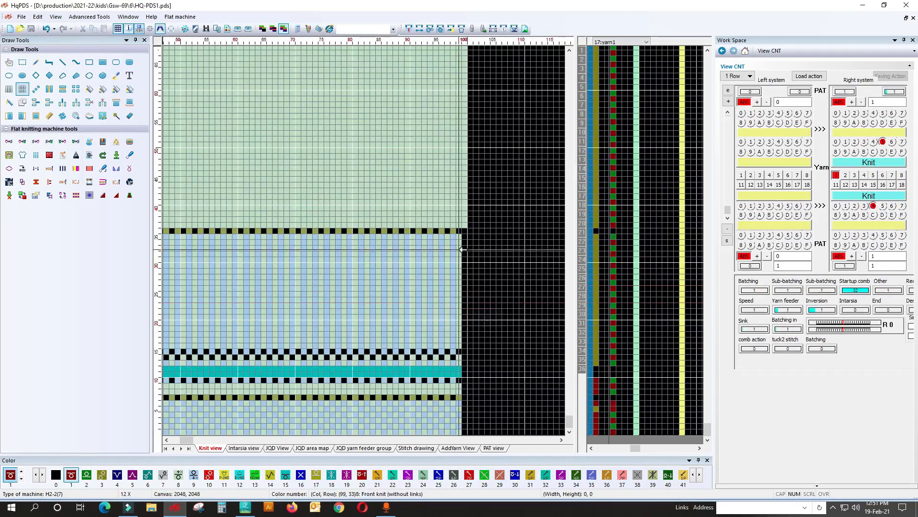
pyautogui.scroll(2, 359, 404)
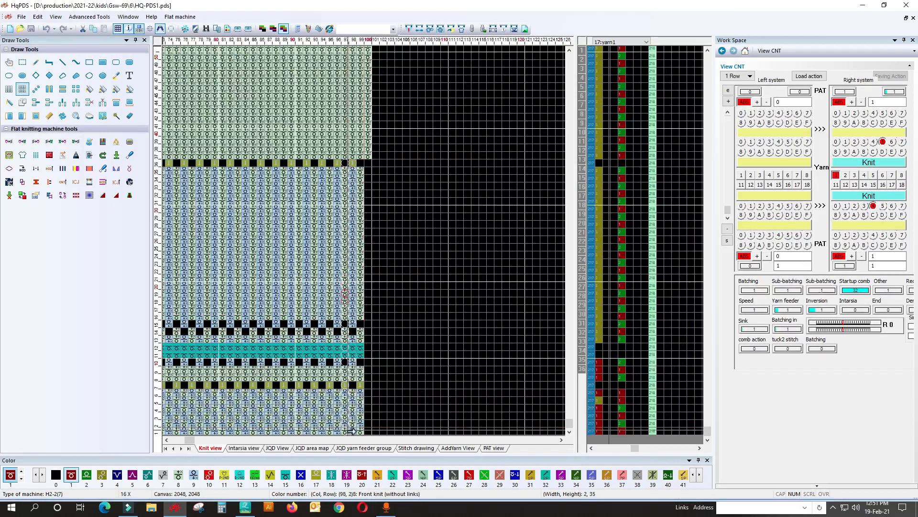
pyautogui.moveTo(323, 160); pyautogui.dragTo(330, 429)
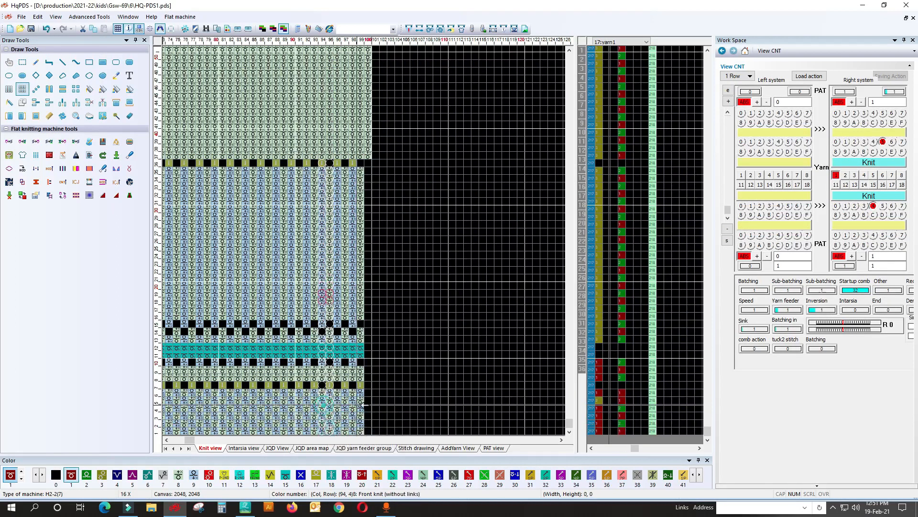
pyautogui.click(368, 410)
# Recompile the design with the widened ribbing and close the compiling information.
pyautogui.click(409, 29)
pyautogui.click(529, 390)
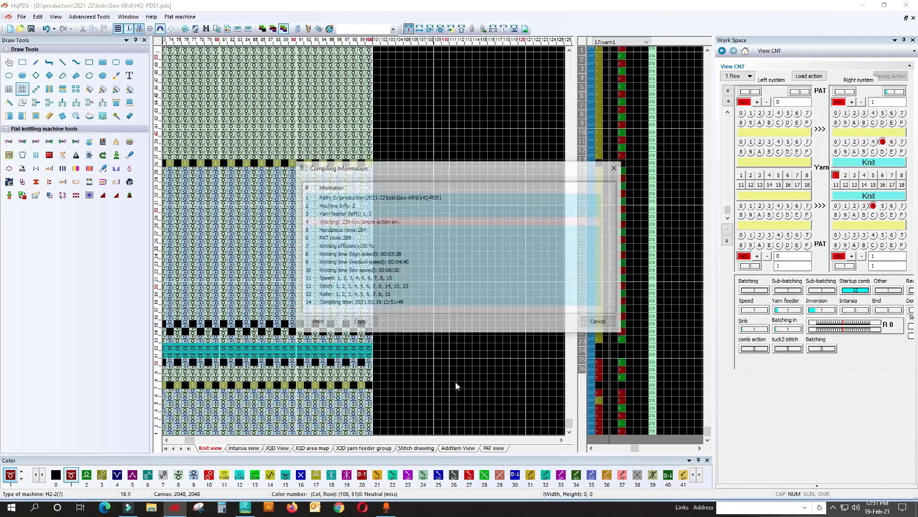
pyautogui.click(616, 167)
# Review the whole imported piece, then switch to KnitCAD and examine the body and ribbing of KnitCA1.
pyautogui.scroll(-5, 369, 303)
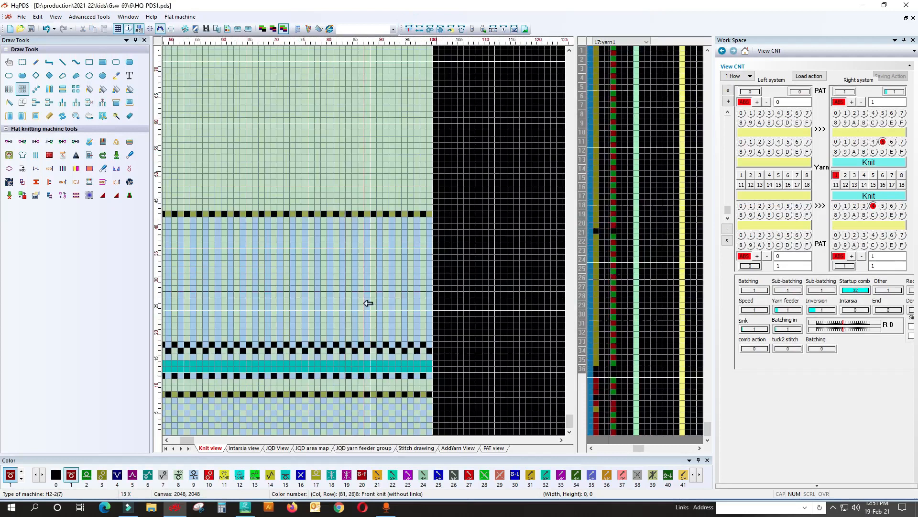
pyautogui.scroll(-4, 272, 320)
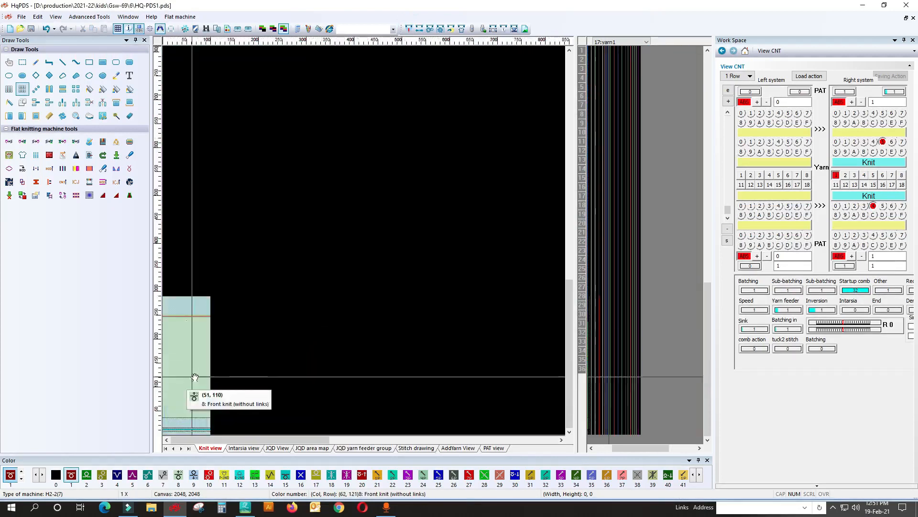
pyautogui.scroll(2, 199, 242)
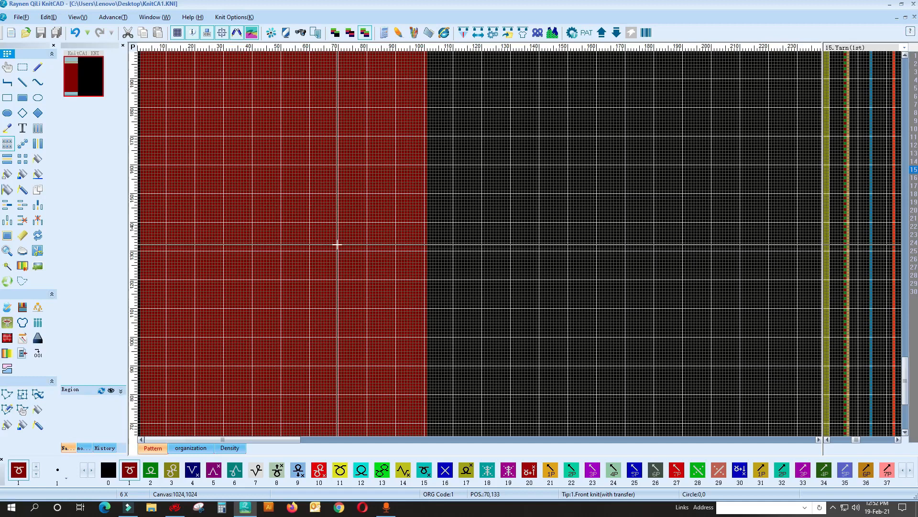
pyautogui.scroll(2, 337, 245)
pyautogui.scroll(-7, 154, 379)
pyautogui.scroll(3, 143, 406)
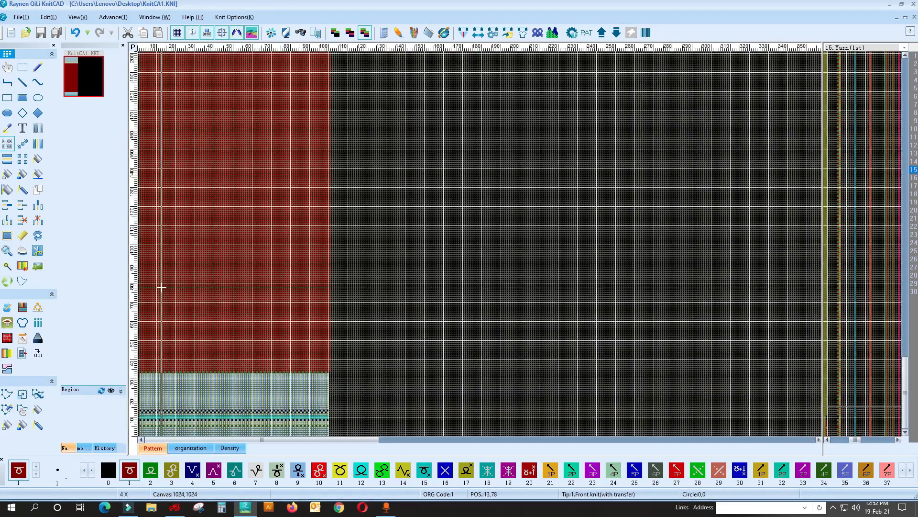
pyautogui.scroll(2, 228, 294)
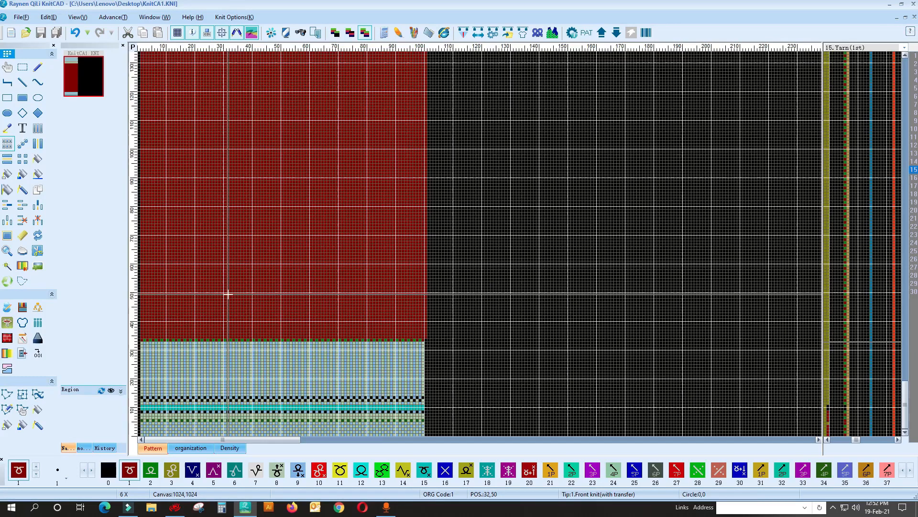
pyautogui.scroll(4, 226, 328)
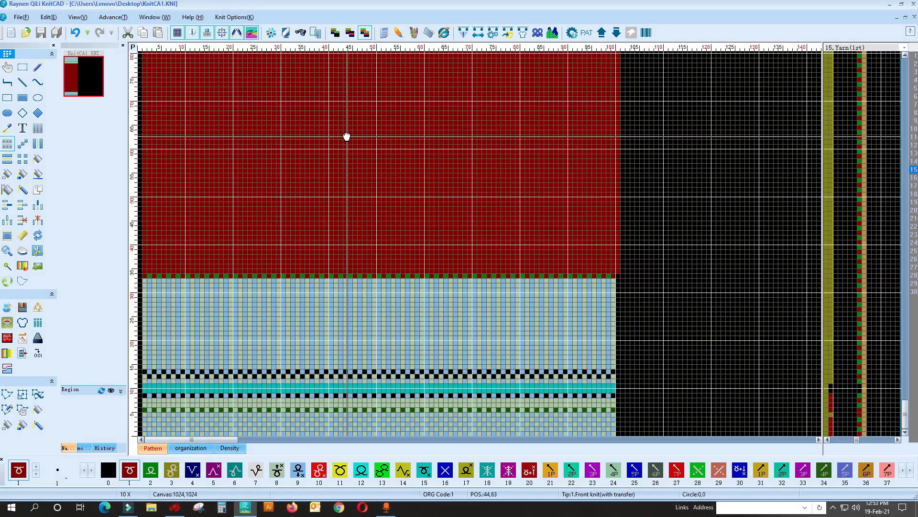
# Switch back to HqPDS, close HQ-PDS1 and create a new design for the H2-2 machine, width 52, 7 needles per inch.
pyautogui.hotkey('alt', 'Tab')
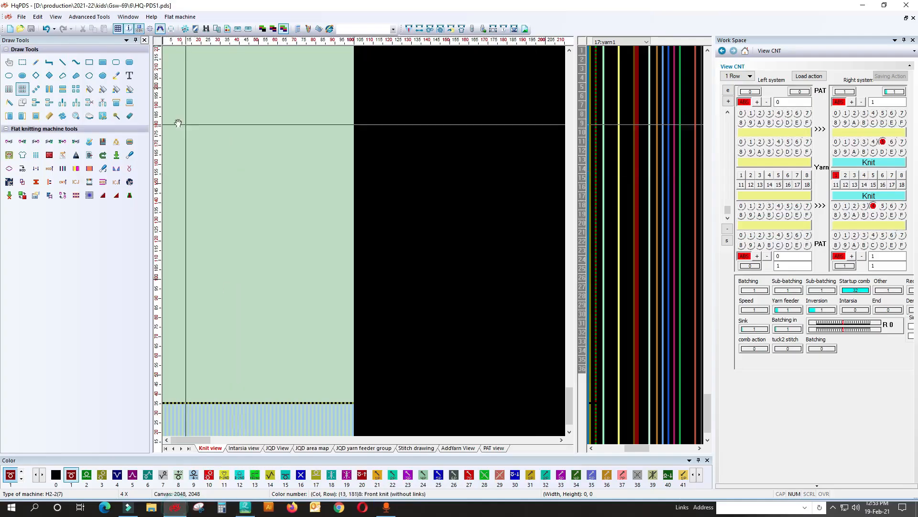
pyautogui.click(914, 17)
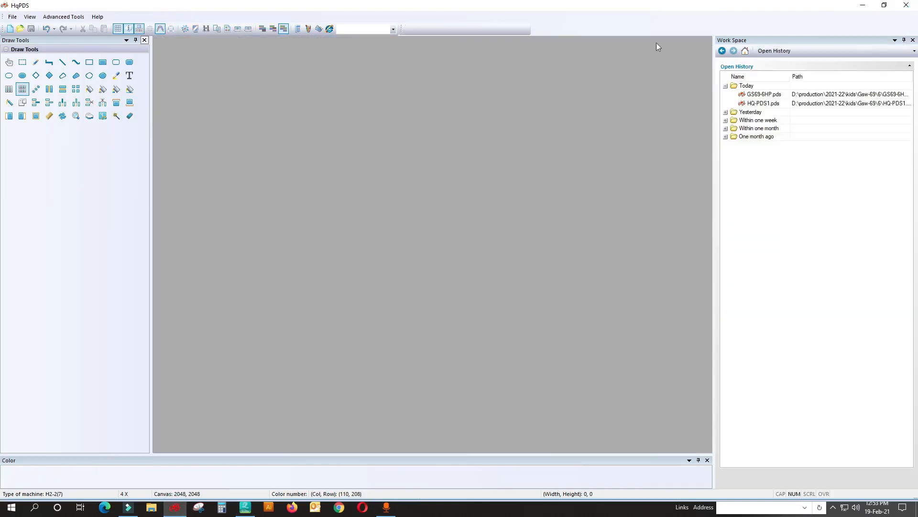
pyautogui.click(14, 17)
pyautogui.click(20, 28)
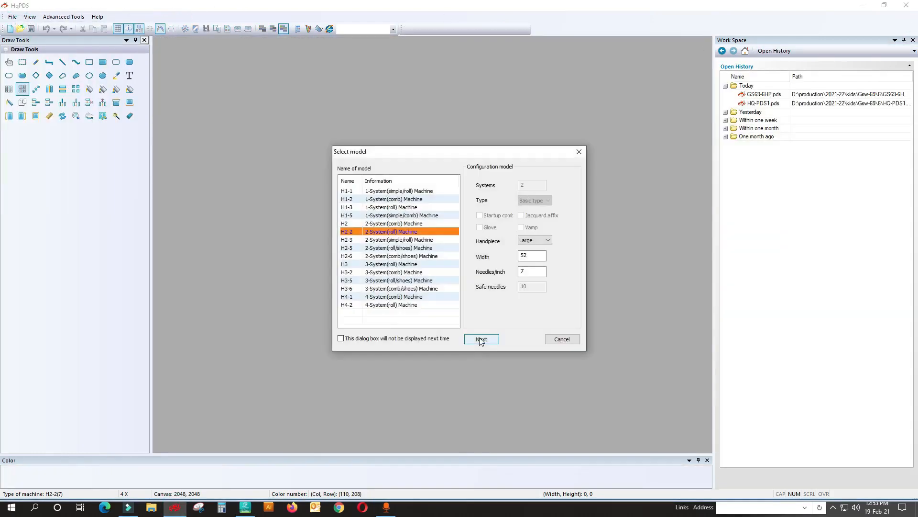
pyautogui.click(481, 339)
pyautogui.click(422, 314)
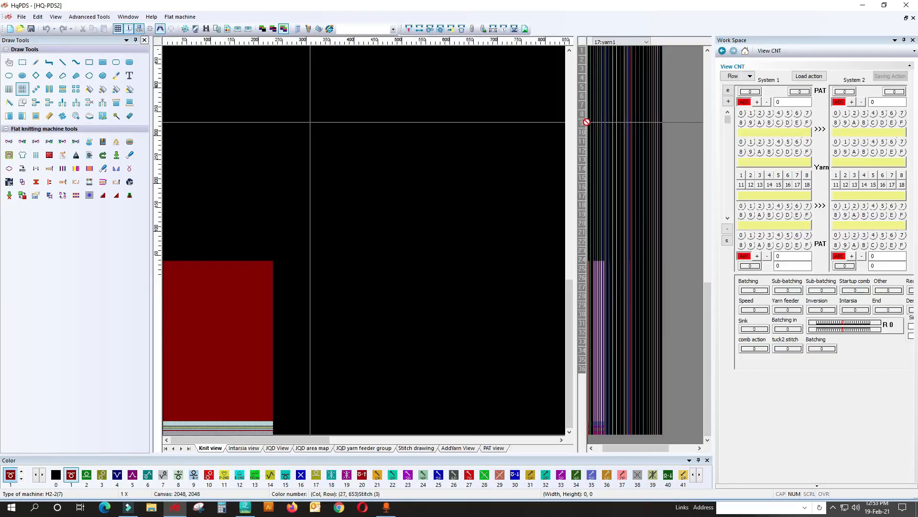
# Generate the shaped body panel from the Craft Bill with 259 start needles and Ribbing 2x1.
pyautogui.click(462, 31)
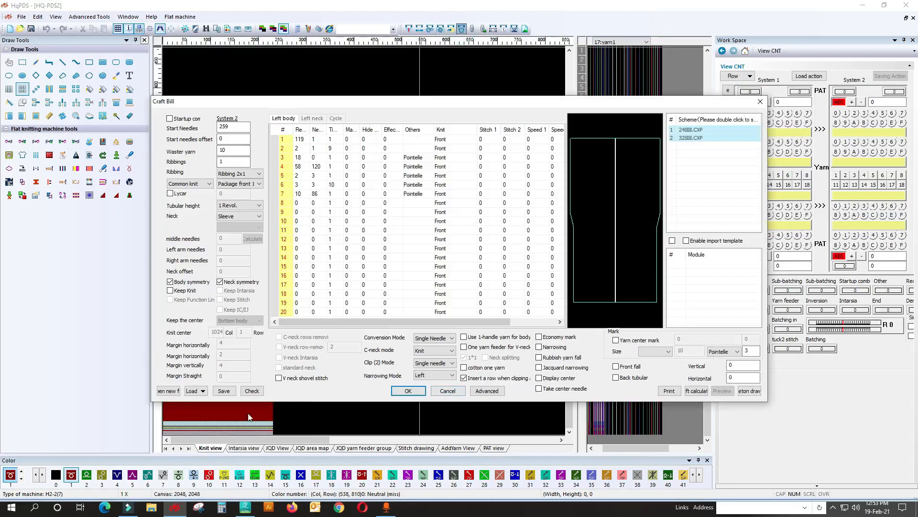
pyautogui.click(423, 395)
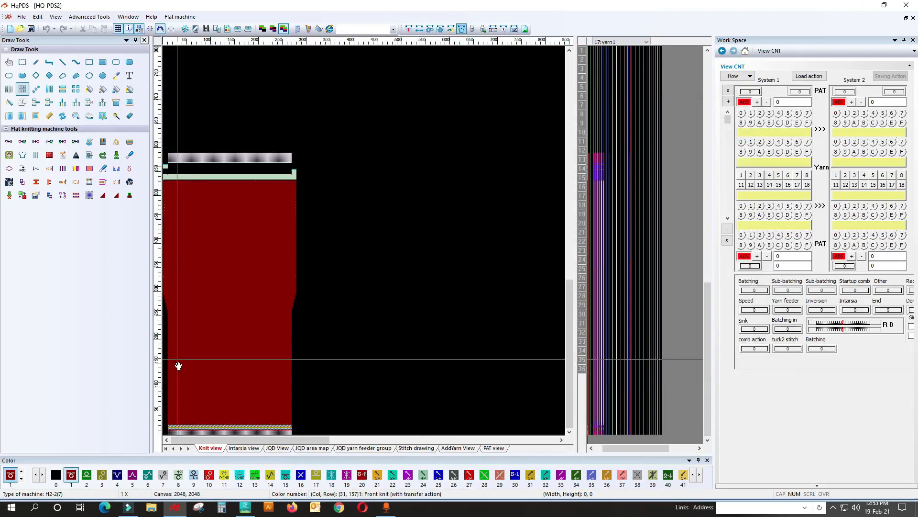
pyautogui.scroll(2, 207, 406)
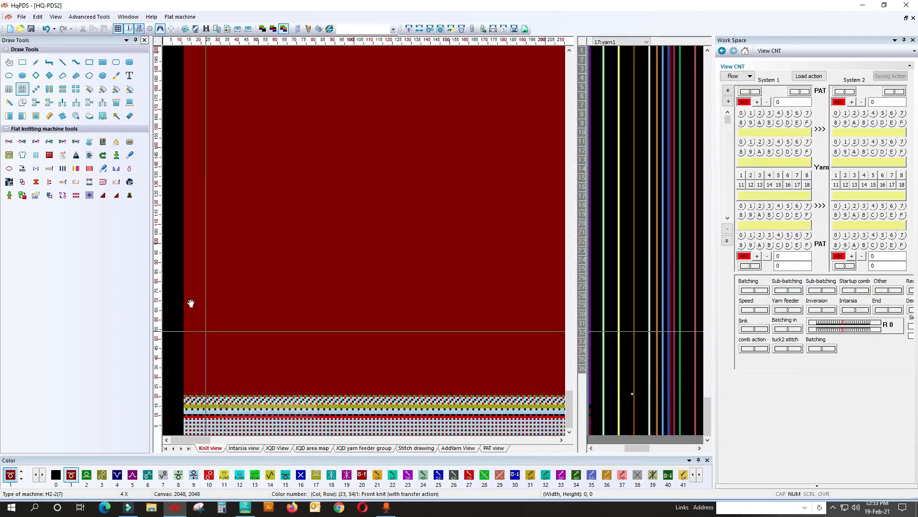
# Save the shaped body design to the Desktop as pds.pds.
pyautogui.click(31, 29)
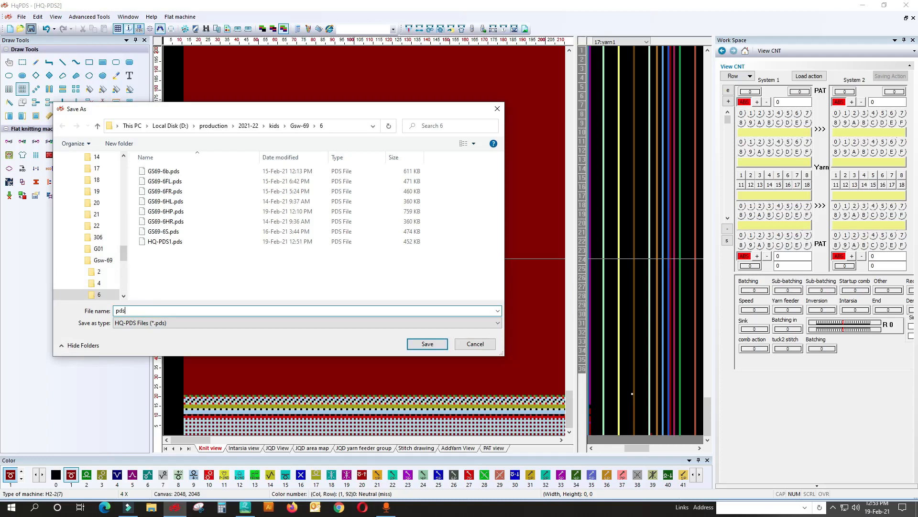
pyautogui.moveTo(124, 261); pyautogui.dragTo(122, 170)
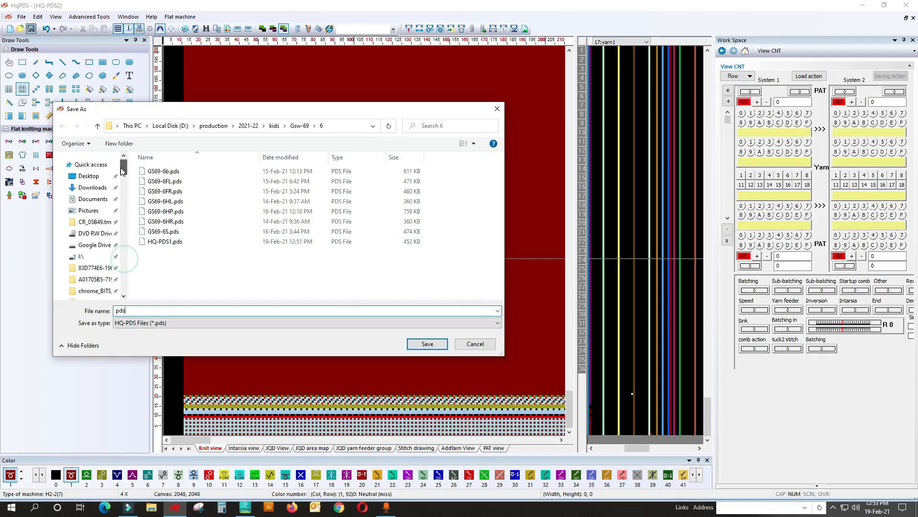
pyautogui.click(99, 177)
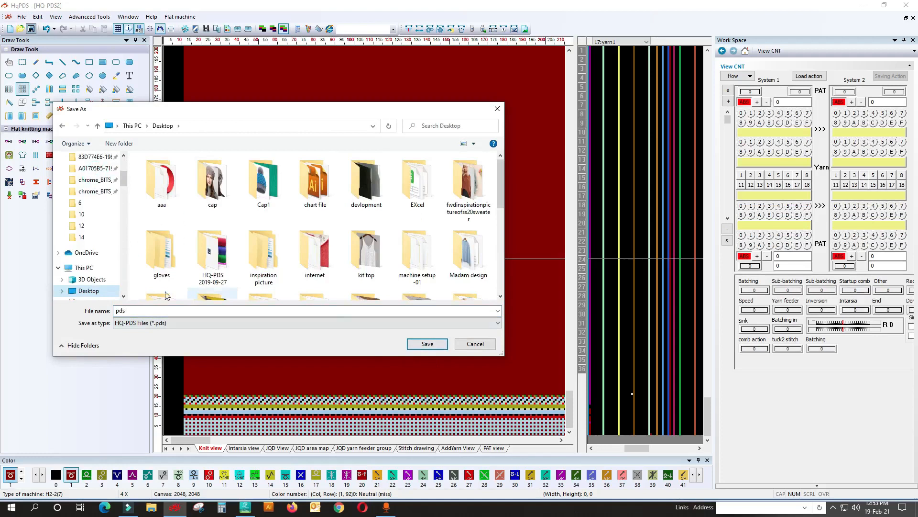
pyautogui.click(419, 343)
# Compile the saved pds design and close the compiling information.
pyautogui.click(409, 29)
pyautogui.click(530, 401)
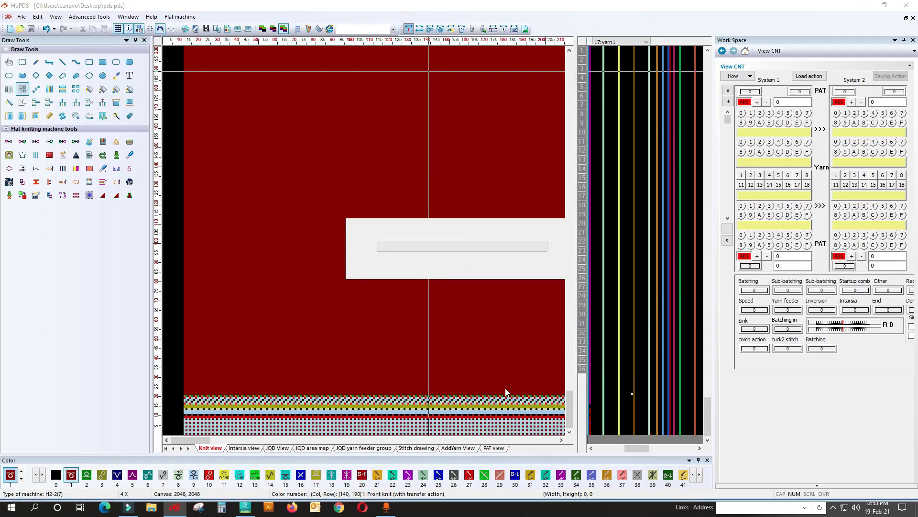
pyautogui.click(615, 167)
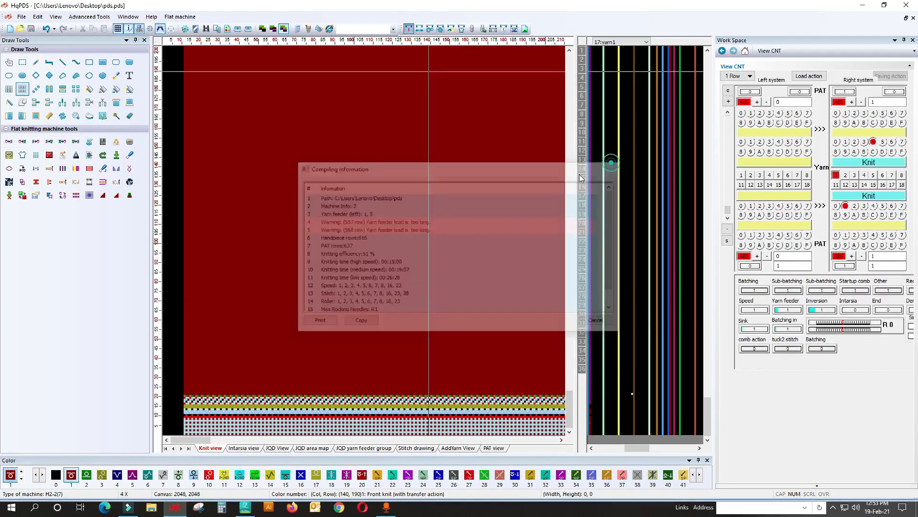
# Switch to KnitCAD, look over the KnitCA1 panel and close that design.
pyautogui.moveTo(271, 195); pyautogui.dragTo(362, 167)
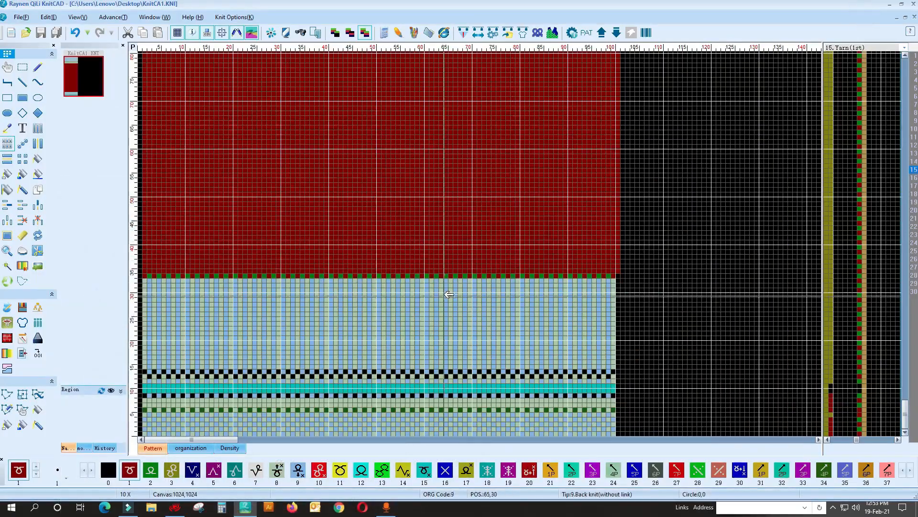
pyautogui.moveTo(400, 277); pyautogui.dragTo(513, 187)
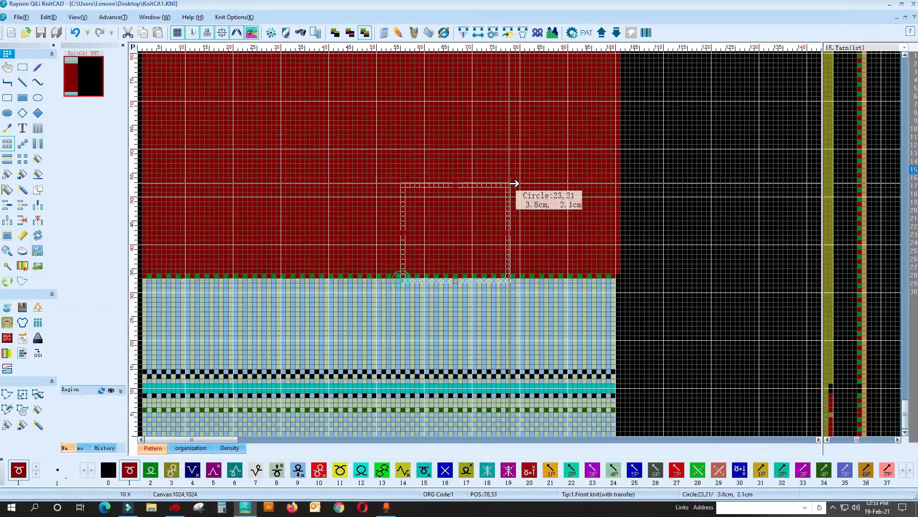
pyautogui.scroll(-3, 199, 383)
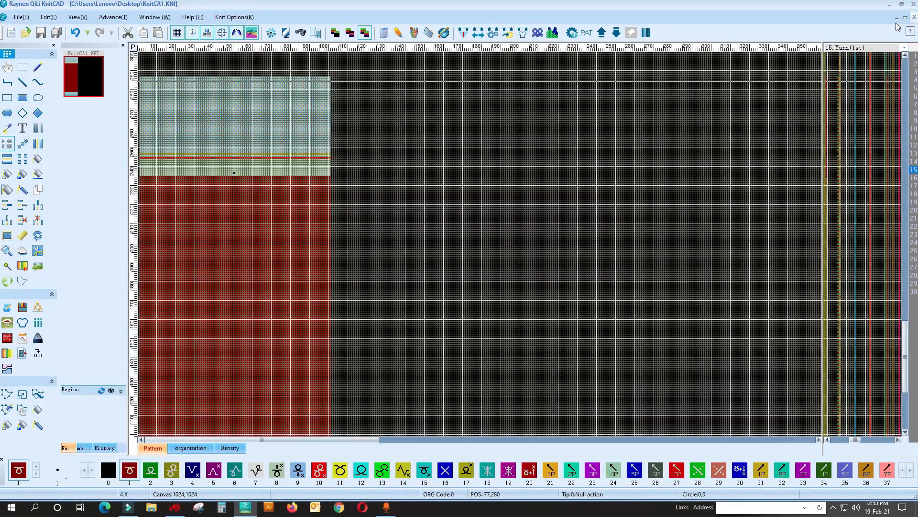
pyautogui.scroll(1, 265, 230)
pyautogui.click(20, 18)
pyautogui.click(318, 161)
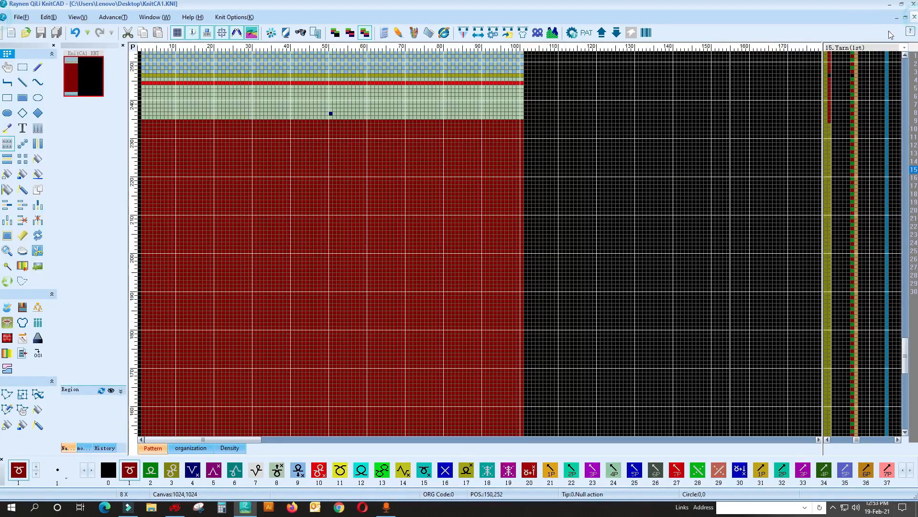
pyautogui.click(914, 17)
# Find KnitCA1.KNI on the Desktop and reopen it.
pyautogui.click(13, 18)
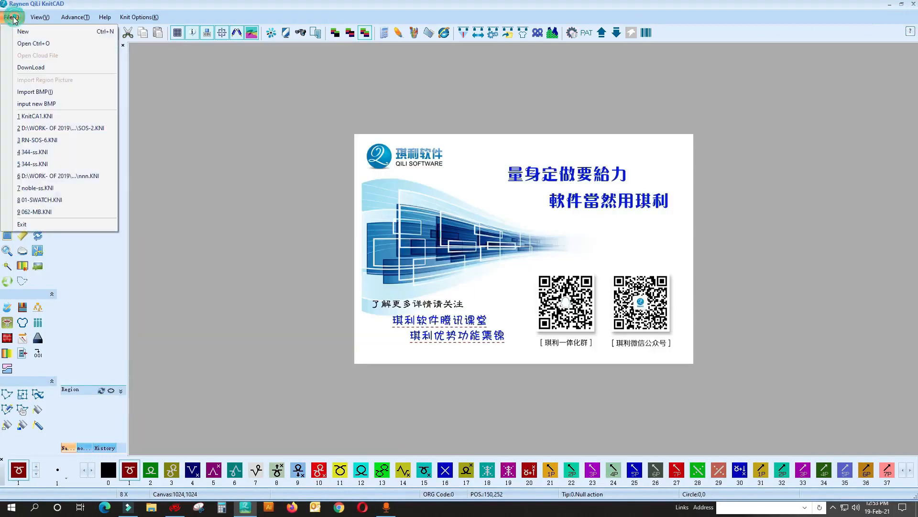
pyautogui.click(25, 44)
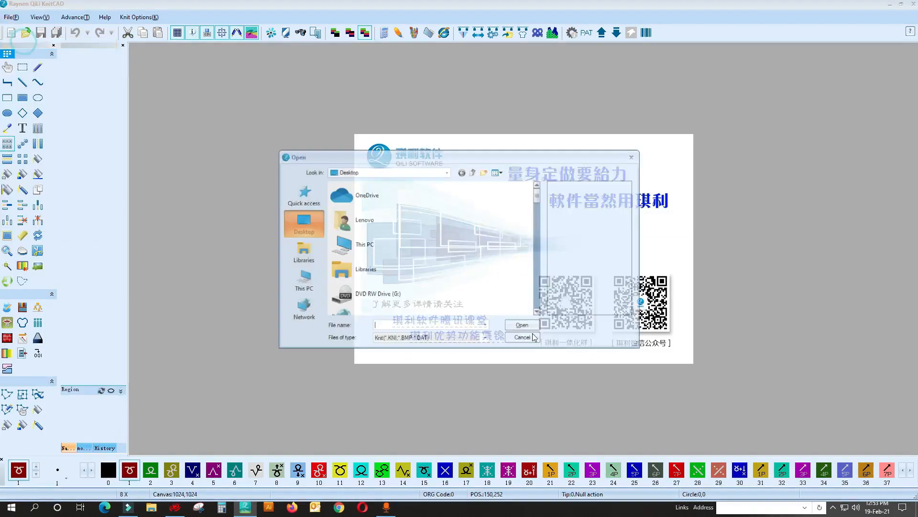
pyautogui.scroll(-5, 412, 254)
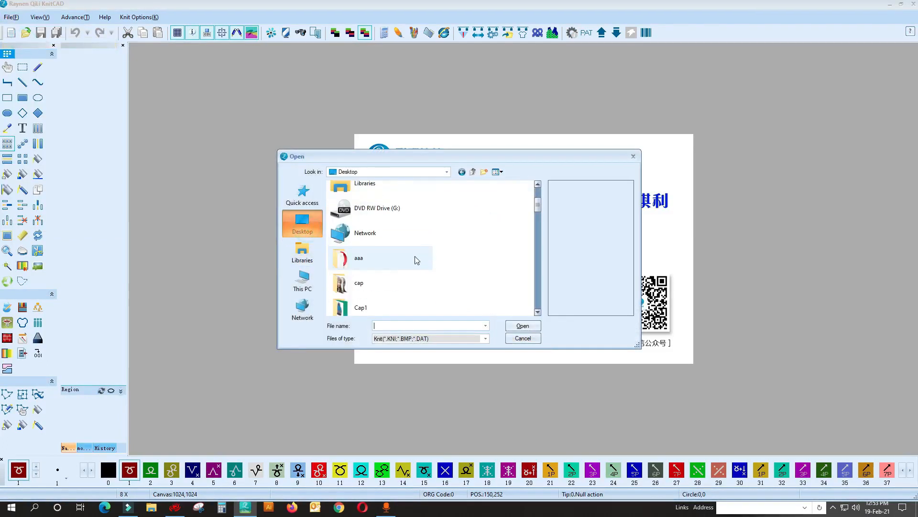
pyautogui.scroll(-8, 380, 287)
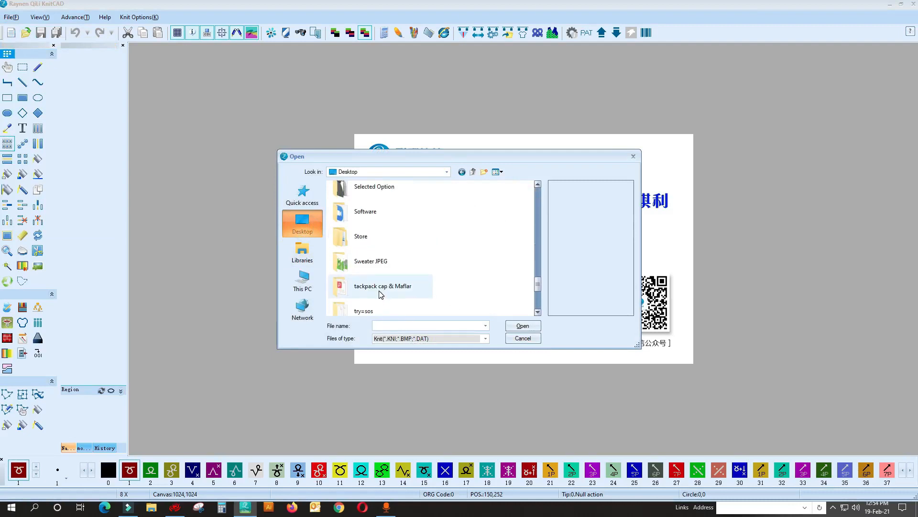
pyautogui.scroll(-2, 409, 290)
pyautogui.scroll(8, 383, 289)
pyautogui.scroll(6, 387, 287)
pyautogui.scroll(1, 387, 287)
pyautogui.scroll(-1, 388, 287)
pyautogui.scroll(2, 387, 287)
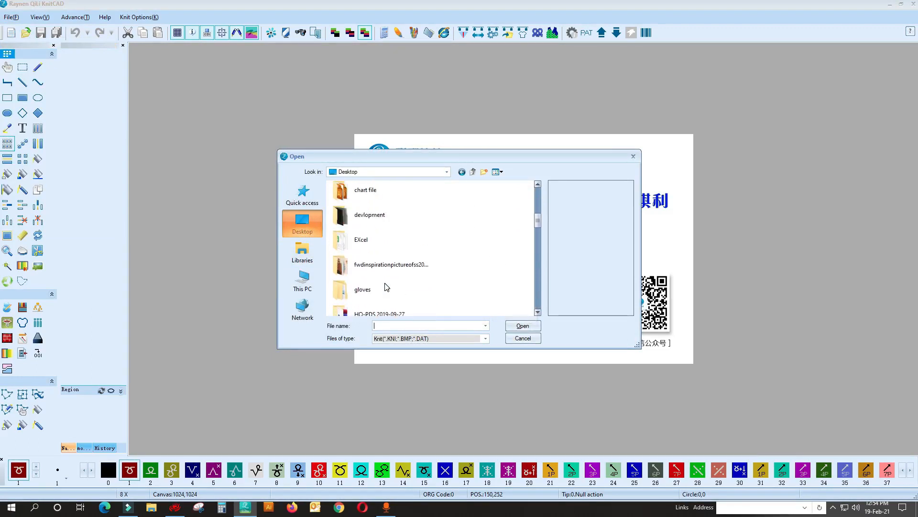
pyautogui.scroll(1, 387, 287)
pyautogui.scroll(4, 387, 287)
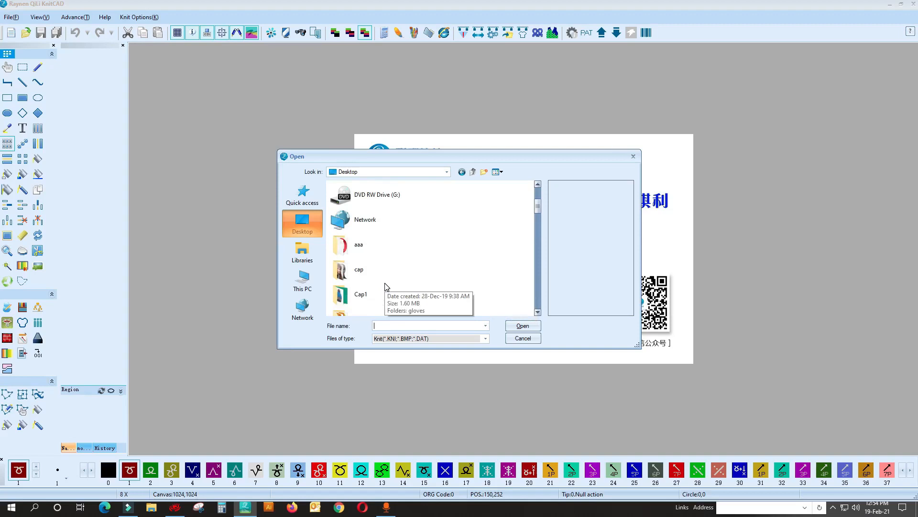
pyautogui.scroll(-15, 397, 292)
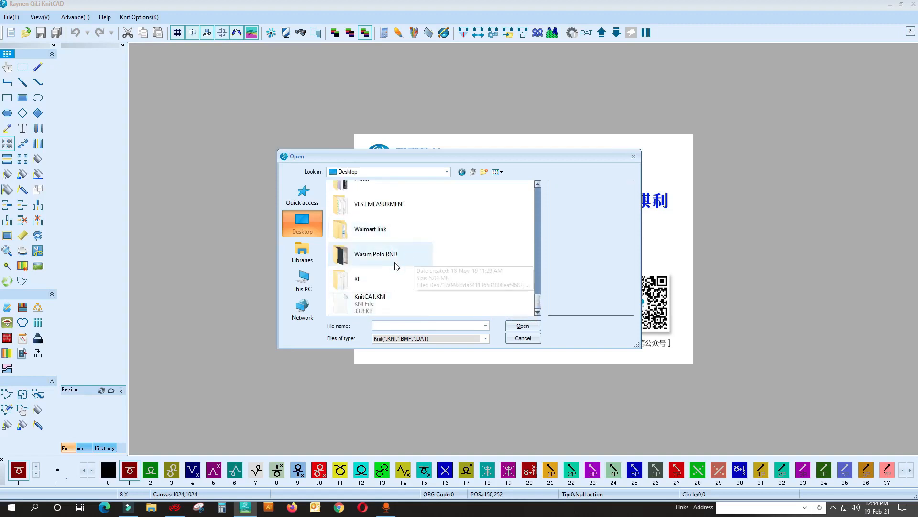
pyautogui.click(359, 309)
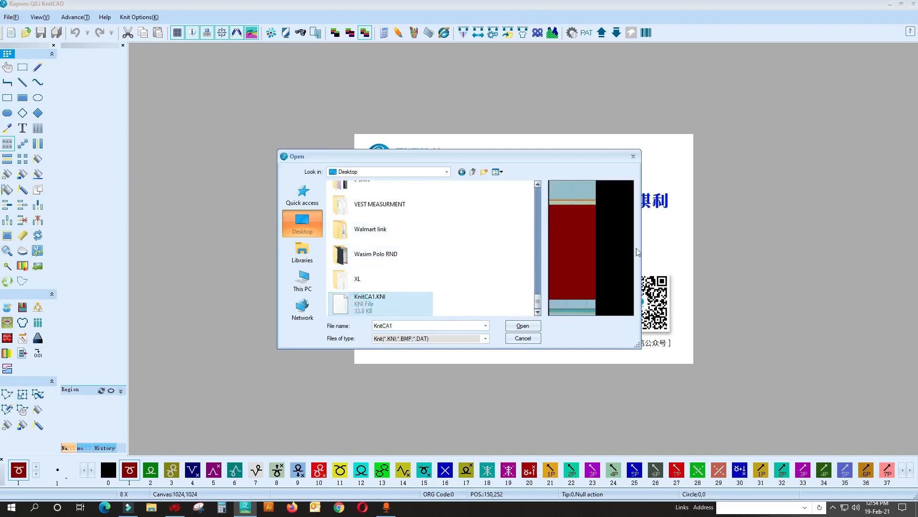
pyautogui.click(523, 326)
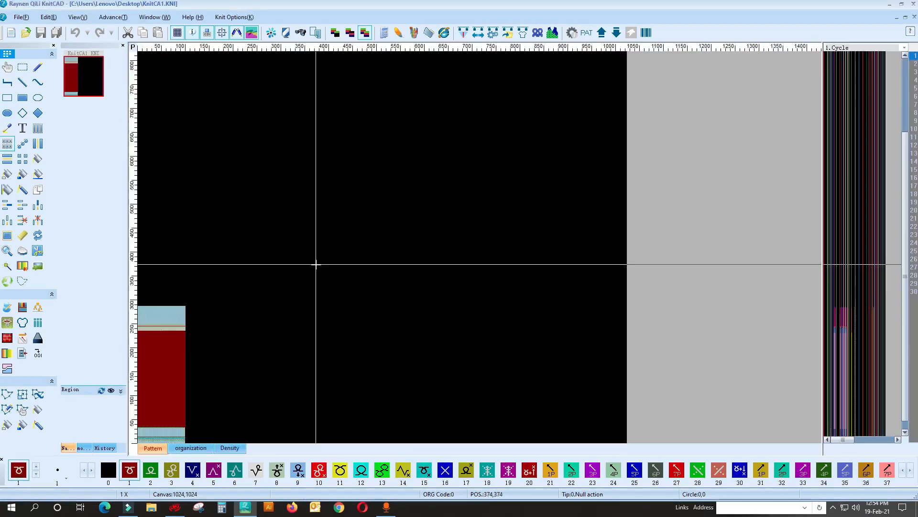
# Examine the body of the reopened KnitCA1 panel and close the design again.
pyautogui.scroll(-3, 321, 243)
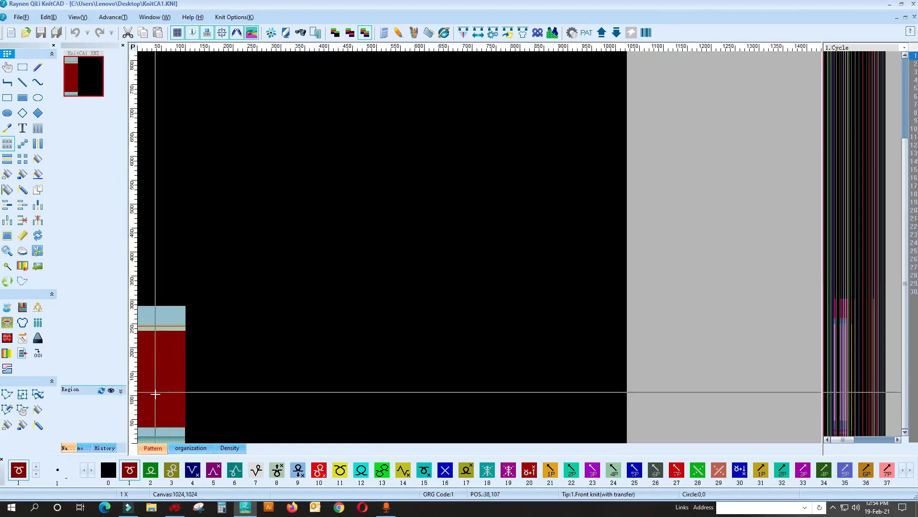
pyautogui.scroll(3, 154, 391)
pyautogui.scroll(-2, 158, 388)
pyautogui.scroll(2, 293, 244)
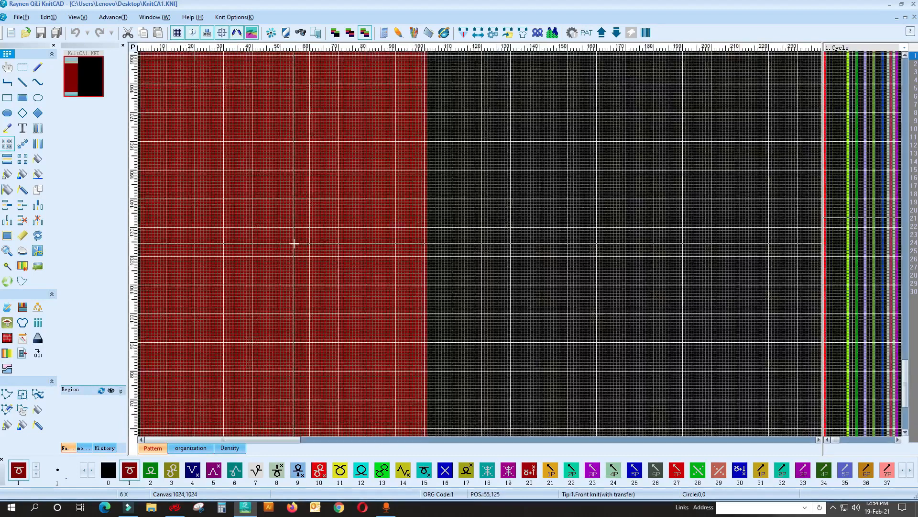
pyautogui.click(915, 17)
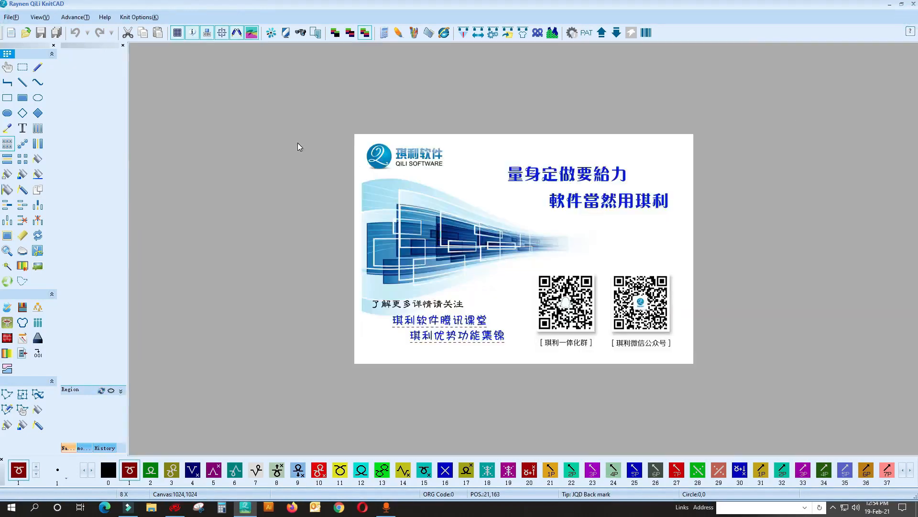
# Create a new blank knit design in KnitCAD.
pyautogui.click(10, 17)
pyautogui.click(15, 28)
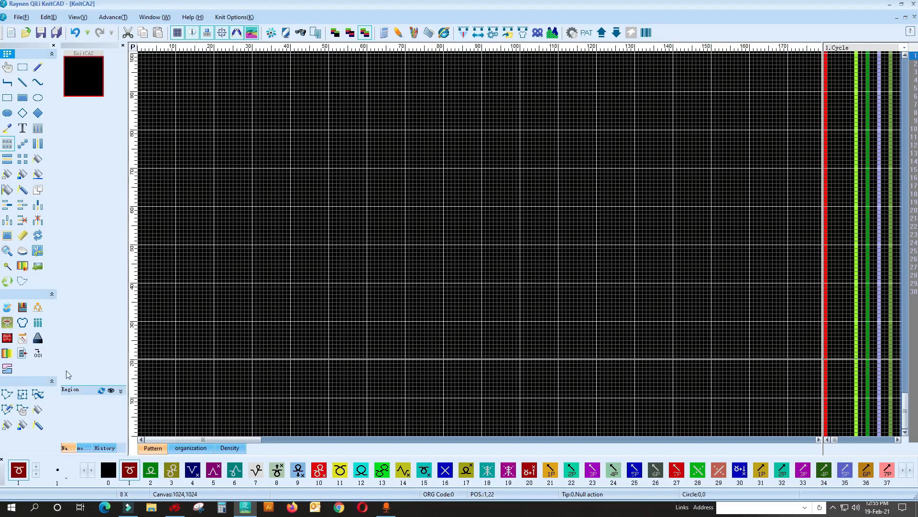
pyautogui.moveTo(328, 330); pyautogui.dragTo(398, 264, button='right')
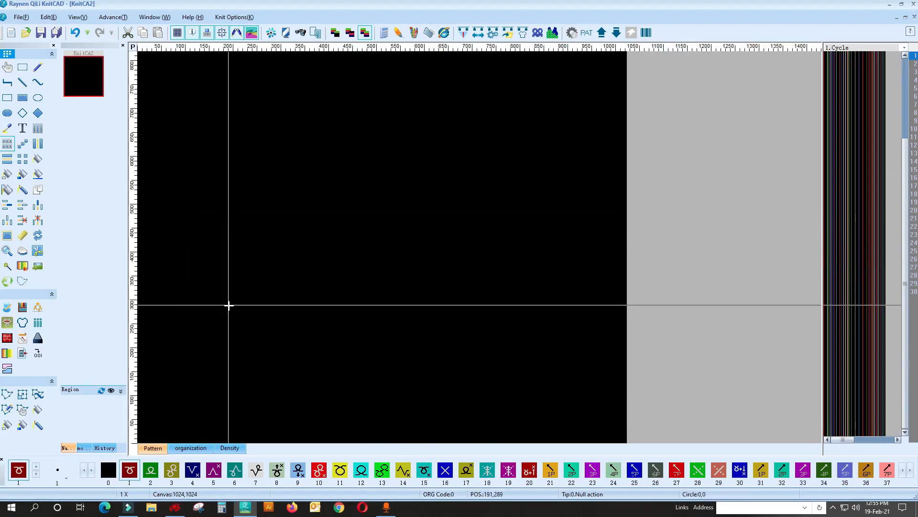
pyautogui.scroll(3, 474, 264)
pyautogui.moveTo(473, 264); pyautogui.dragTo(532, 210, button='right')
pyautogui.scroll(1, 179, 390)
pyautogui.scroll(-1, 181, 405)
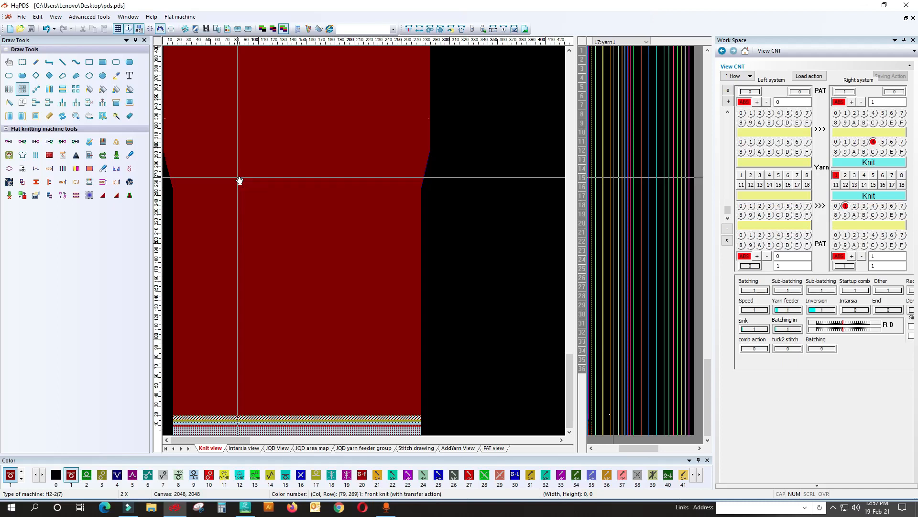
# Switch to HqPDS, recompile the pds design, close the compiling information and review the whole shaped panel.
pyautogui.click(409, 29)
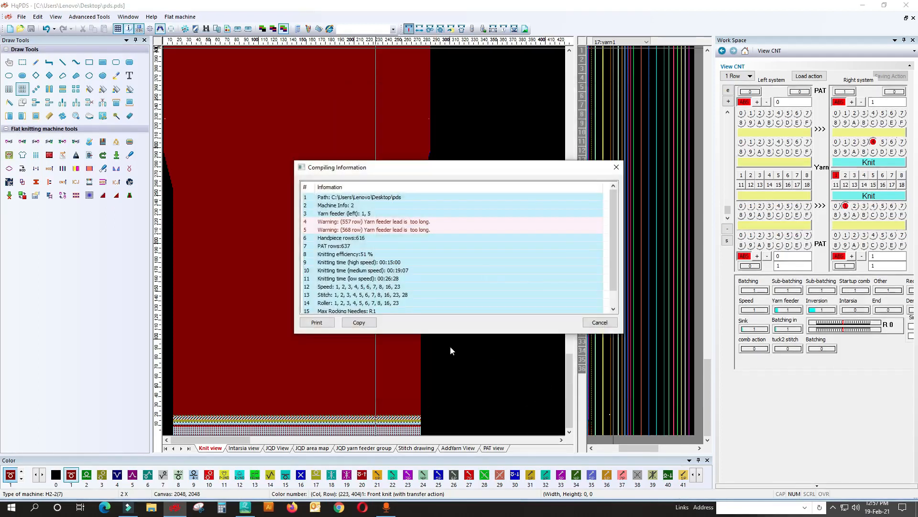
pyautogui.click(613, 168)
pyautogui.click(20, 93)
pyautogui.scroll(-1, 202, 301)
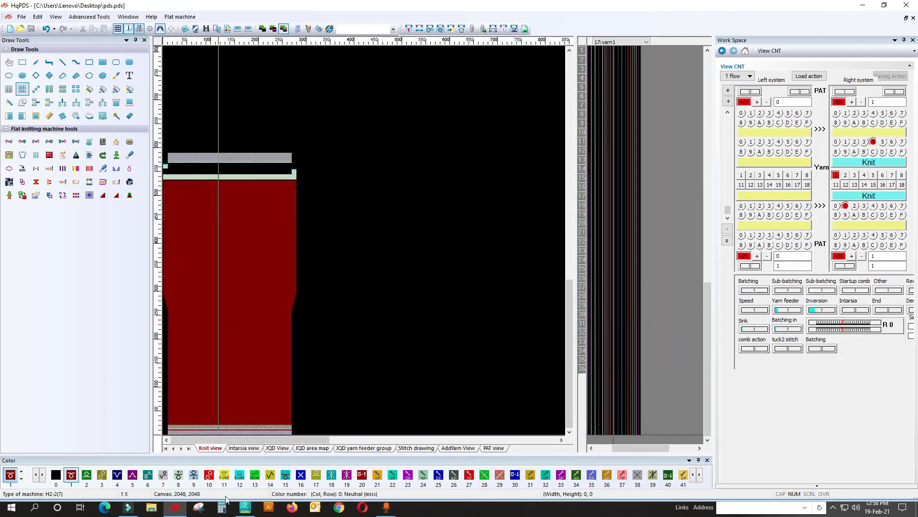
# Switch back to KnitCAD and decompile the machine file pds.CNT from the Desktop into a knit pattern.
pyautogui.click(247, 509)
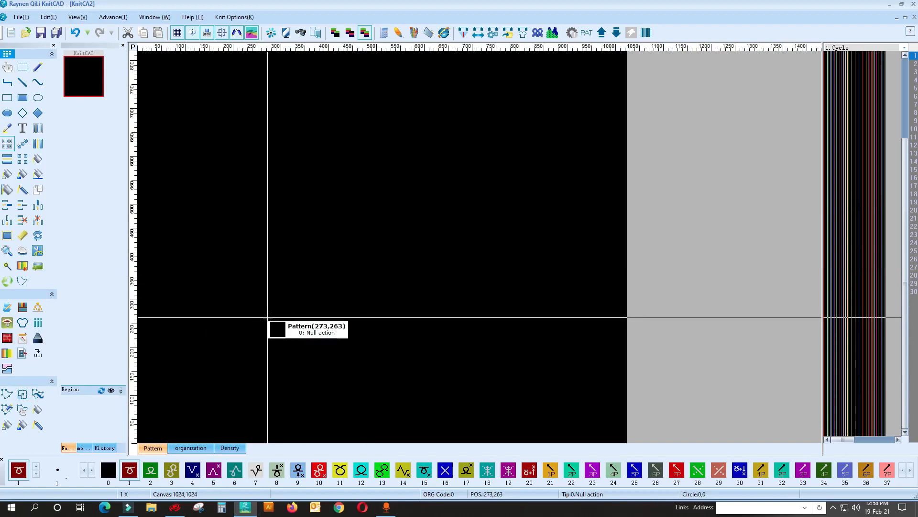
pyautogui.hotkey('alt', 'Tab')
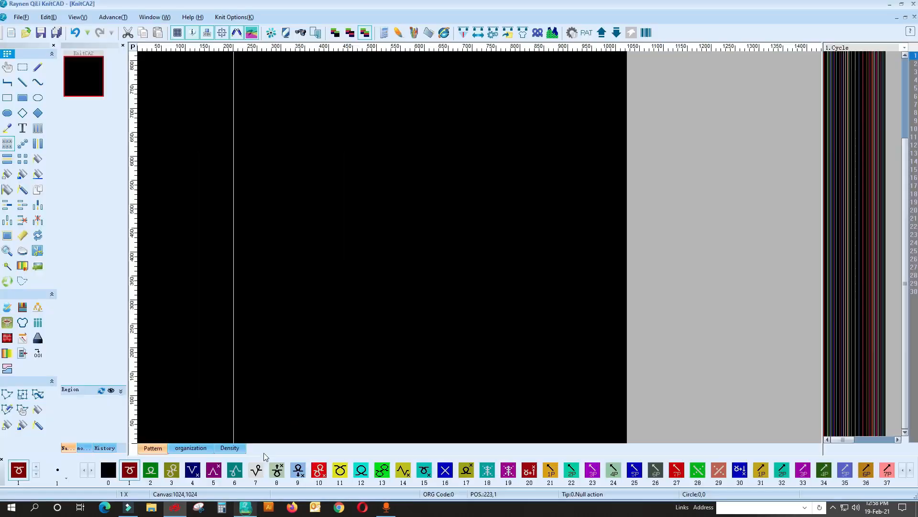
pyautogui.click(244, 508)
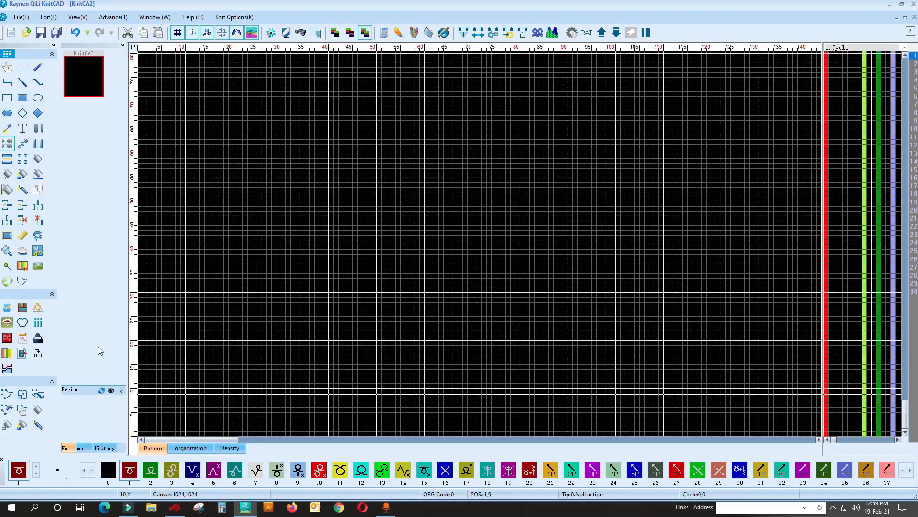
pyautogui.click(22, 353)
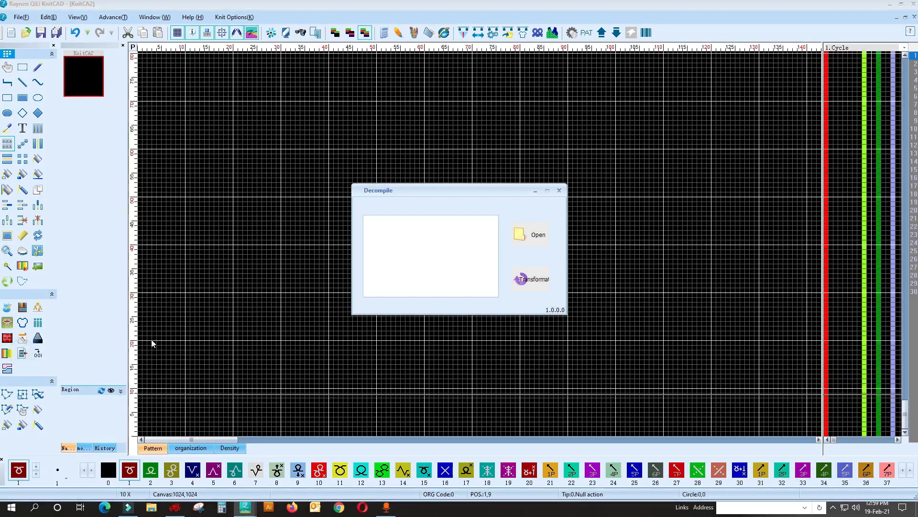
pyautogui.click(535, 244)
pyautogui.scroll(-5, 435, 297)
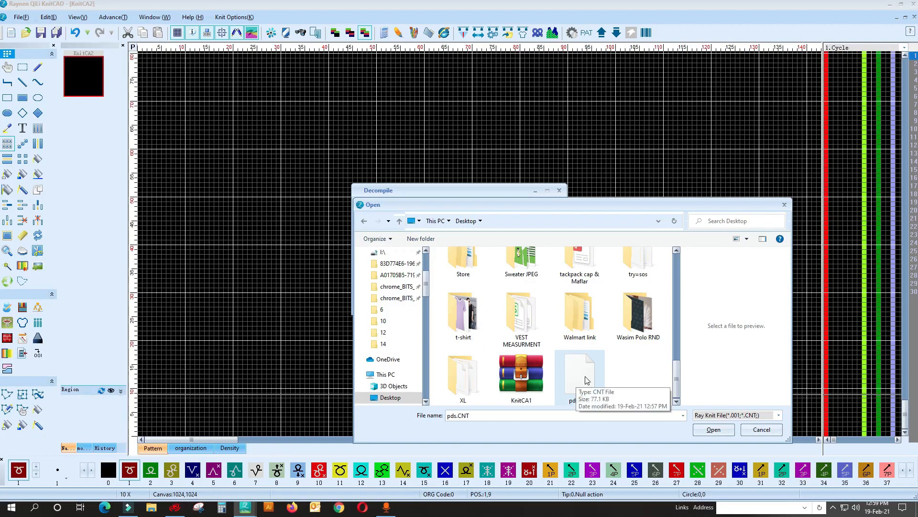
pyautogui.click(713, 429)
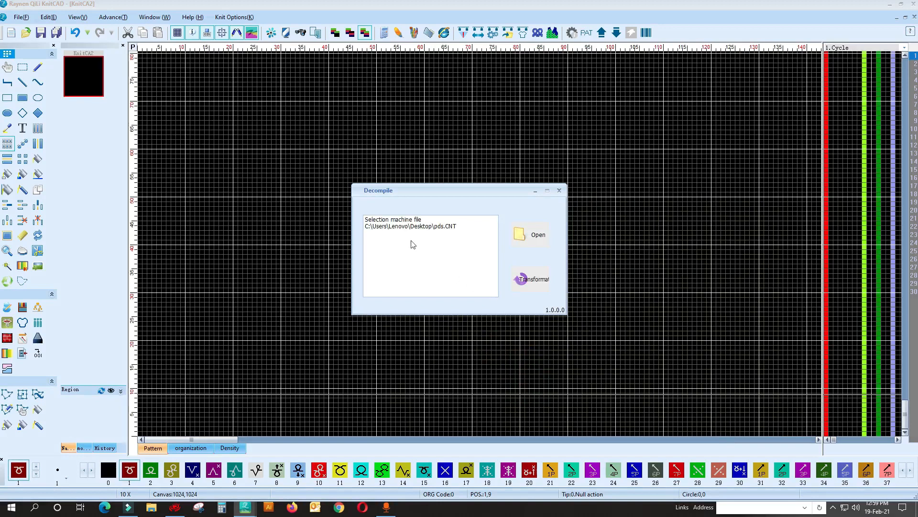
pyautogui.click(534, 281)
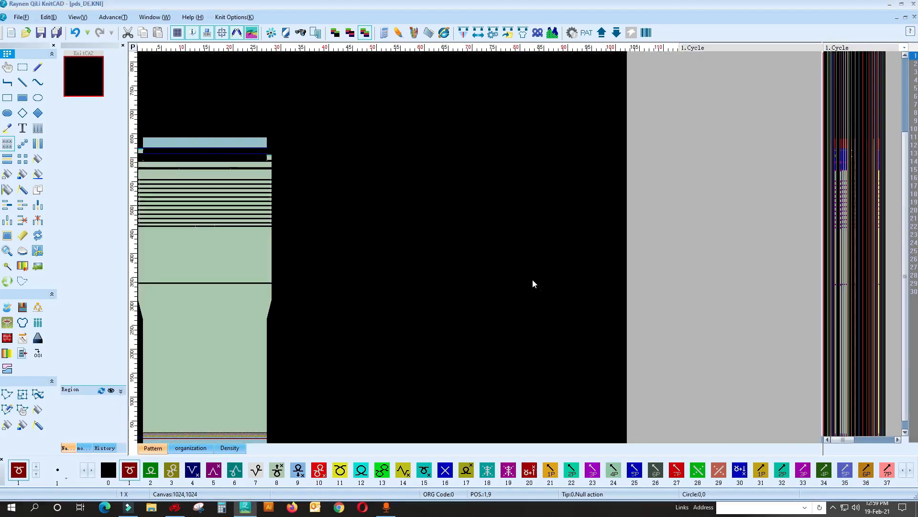
# Compile the decompiled body pattern as pds_DE on the Desktop, review the compilation information and close it.
pyautogui.scroll(1, 186, 425)
pyautogui.scroll(-1, 188, 420)
pyautogui.scroll(2, 165, 160)
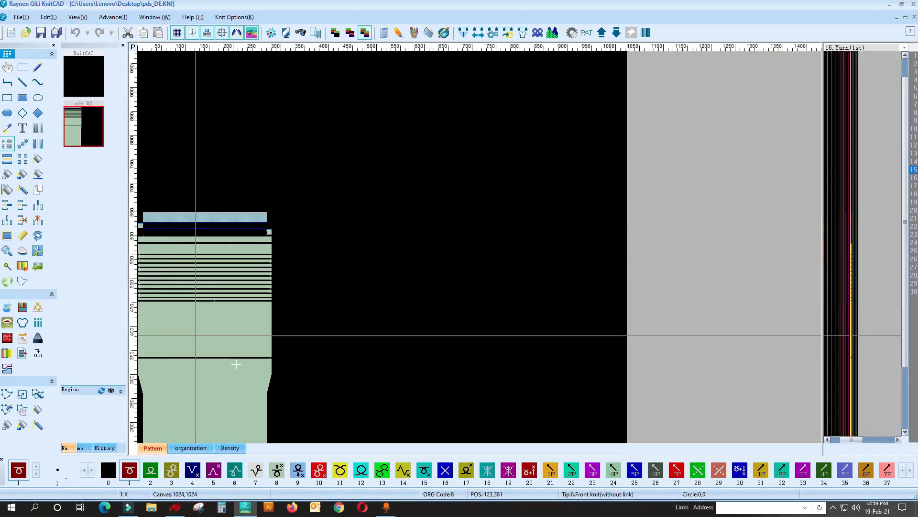
pyautogui.scroll(-3, 235, 364)
pyautogui.keyDown('ctrl'); pyautogui.scroll(1, 222, 354); pyautogui.keyUp('ctrl')
pyautogui.click(467, 36)
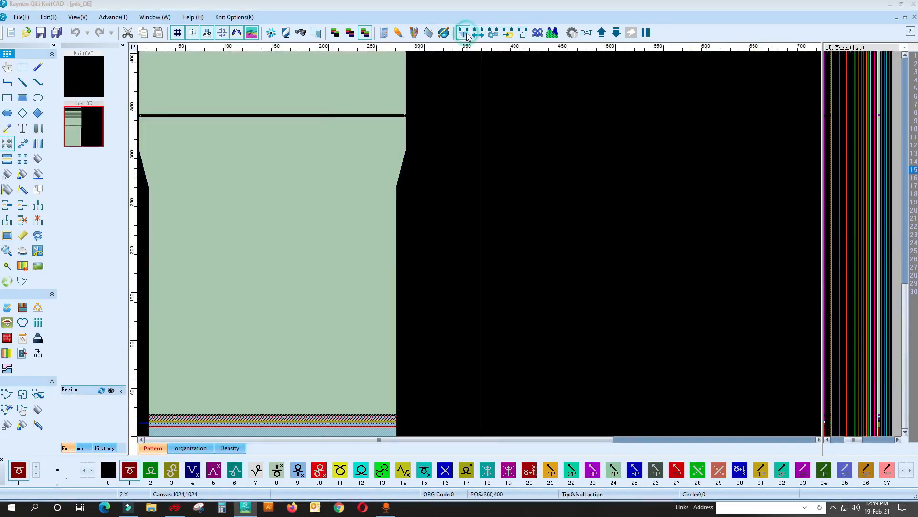
pyautogui.click(484, 382)
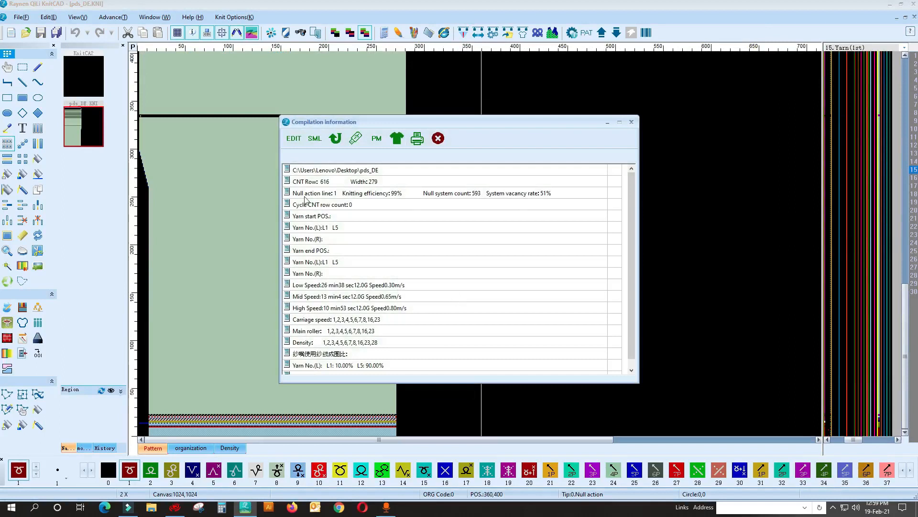
pyautogui.scroll(-1, 363, 335)
pyautogui.scroll(1, 356, 328)
pyautogui.click(632, 123)
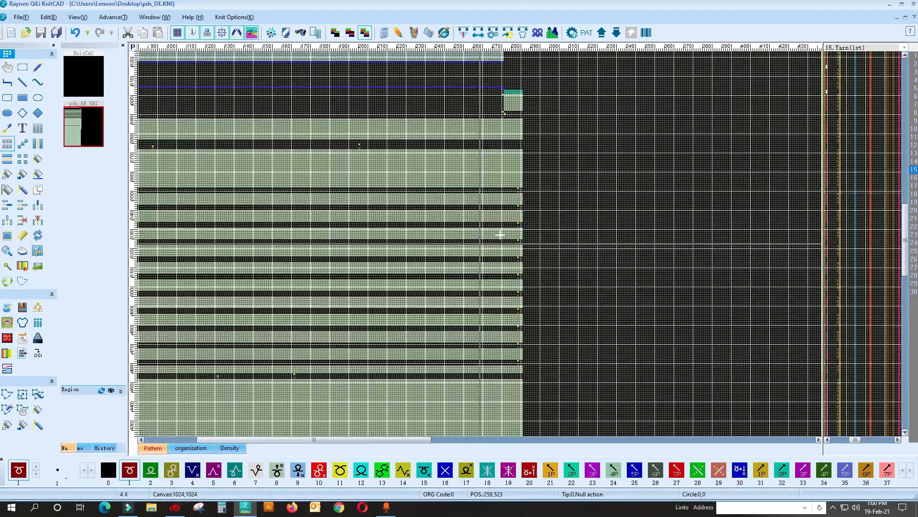
# Open the fabric simulation preview of the compiled pds_DE pattern, inspect the knit stitches at different magnifications and close the preview.
pyautogui.click(552, 33)
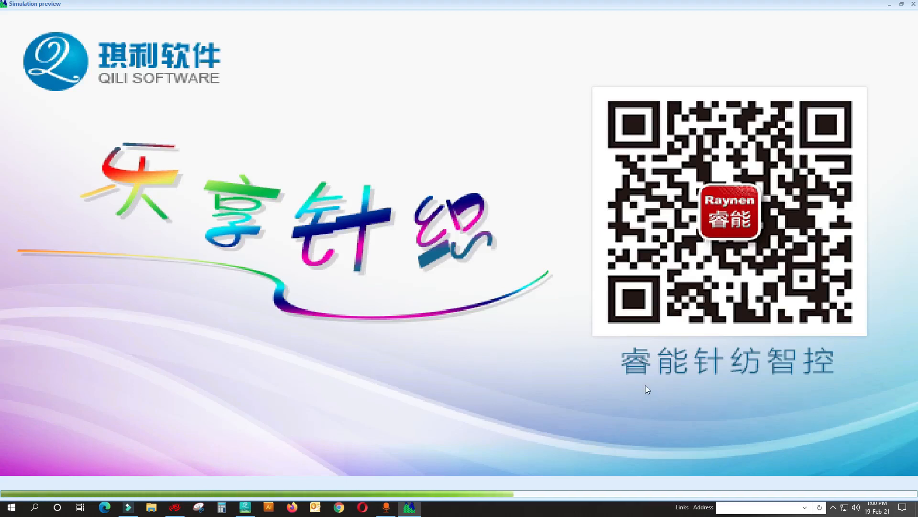
pyautogui.scroll(4, 436, 226)
pyautogui.scroll(2, 435, 230)
pyautogui.scroll(-4, 426, 259)
pyautogui.scroll(2, 453, 103)
pyautogui.scroll(-3, 448, 201)
pyautogui.scroll(12, 466, 378)
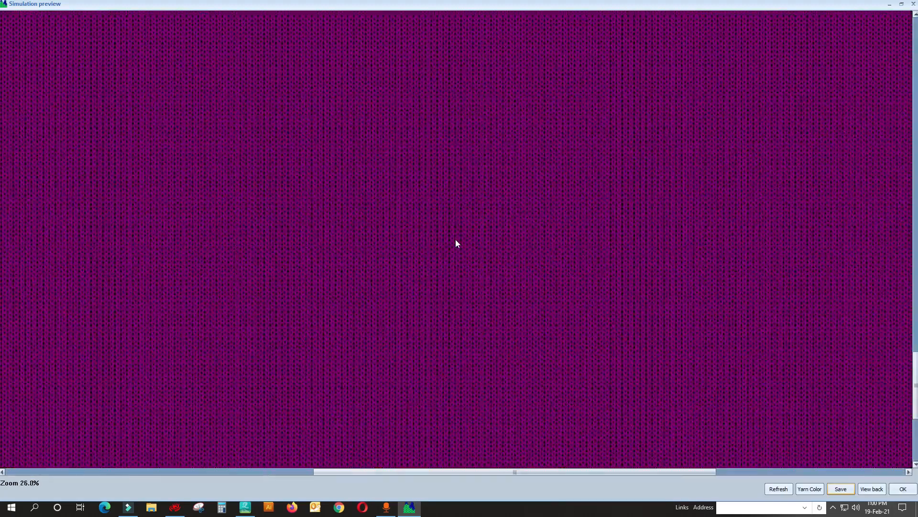
pyautogui.press('Escape')
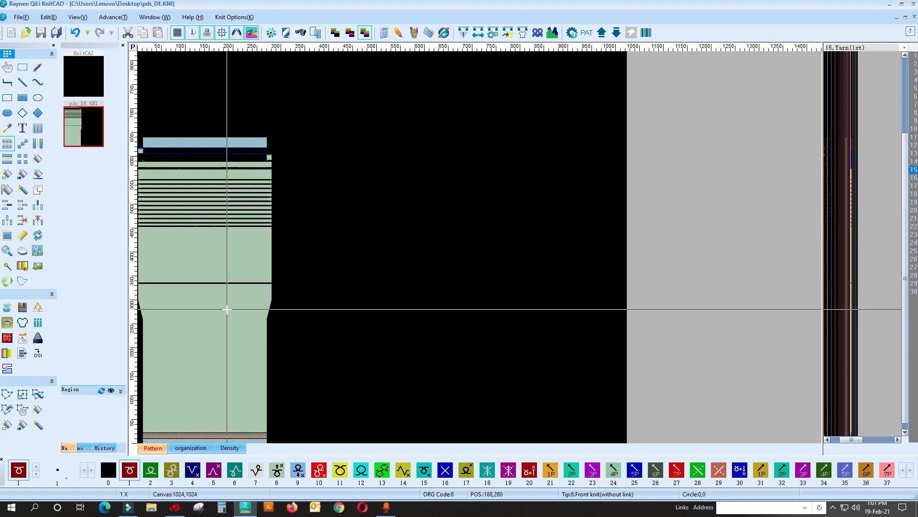
pyautogui.scroll(1, 213, 325)
pyautogui.scroll(-1, 285, 267)
pyautogui.scroll(1, 215, 334)
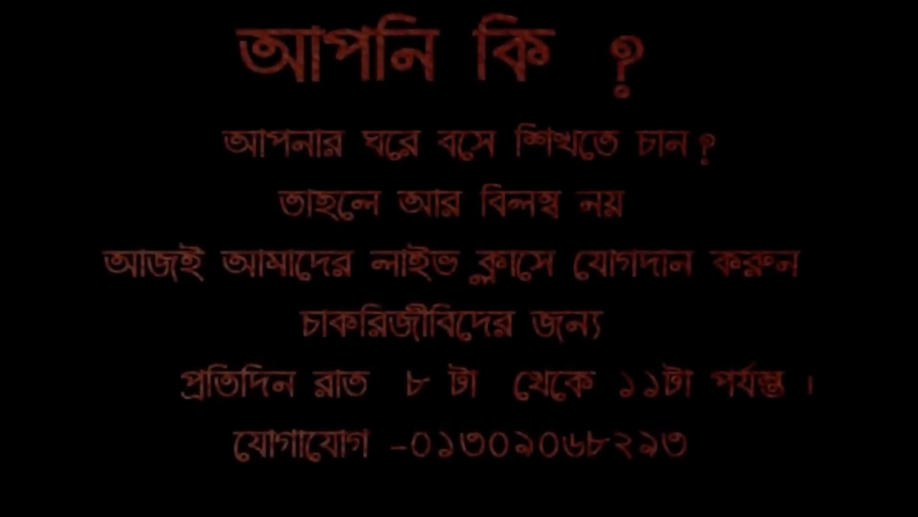